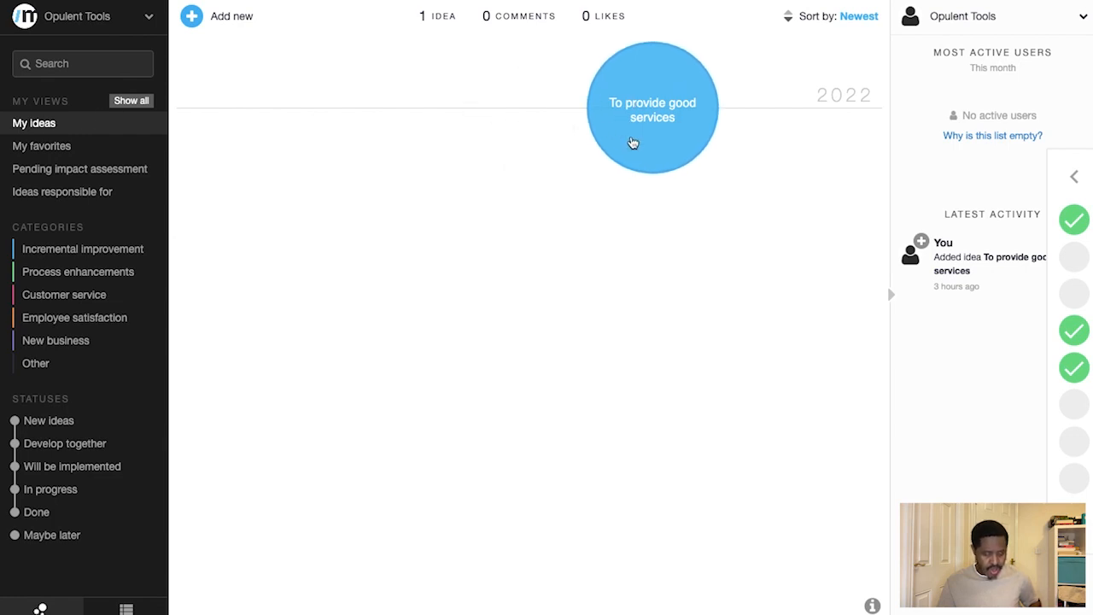
Review the board's ideas filtered by My favorites, Pending impact assessment and Ideas responsible for
mouse_move(628, 148)
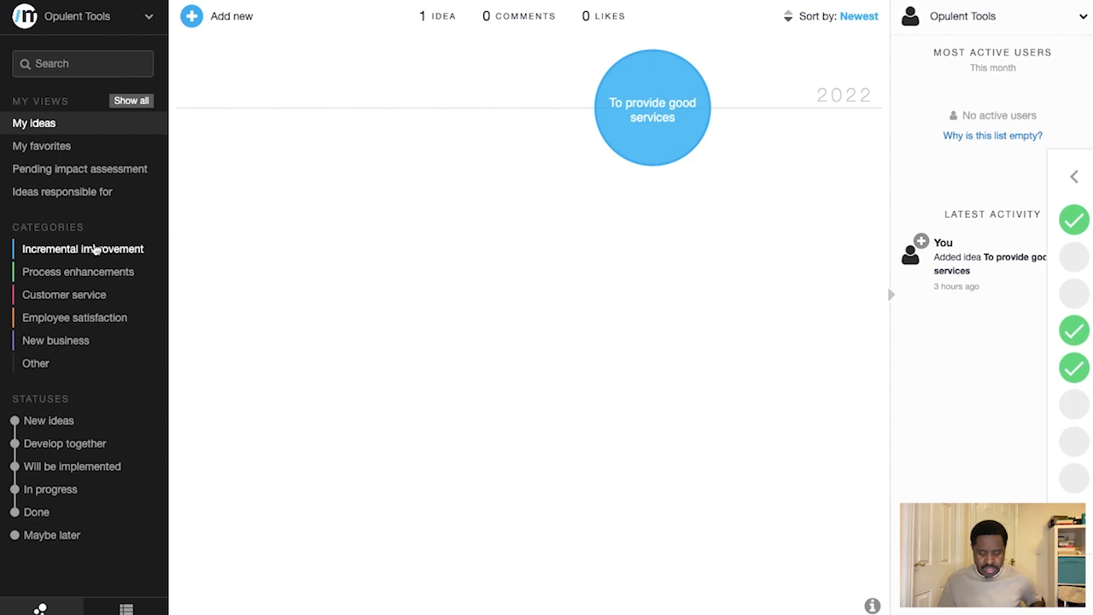
click(96, 141)
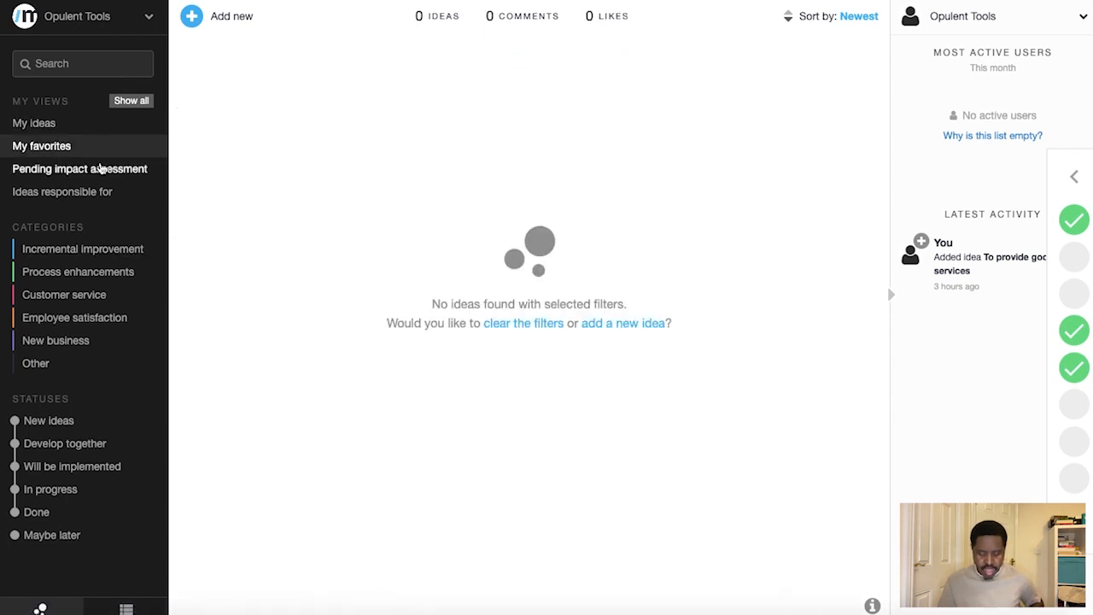
click(100, 168)
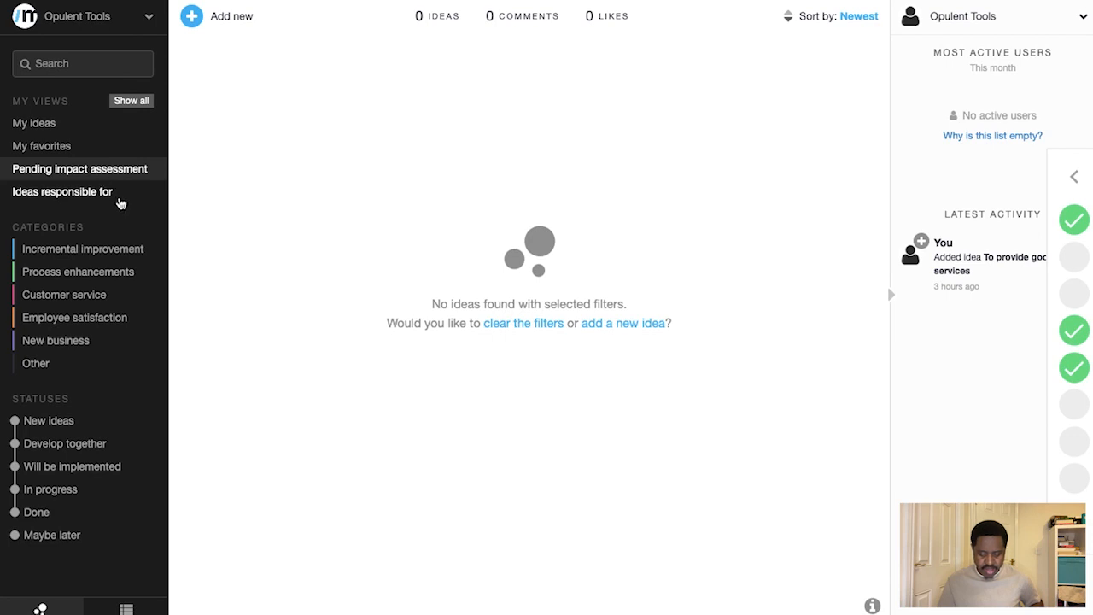
click(112, 194)
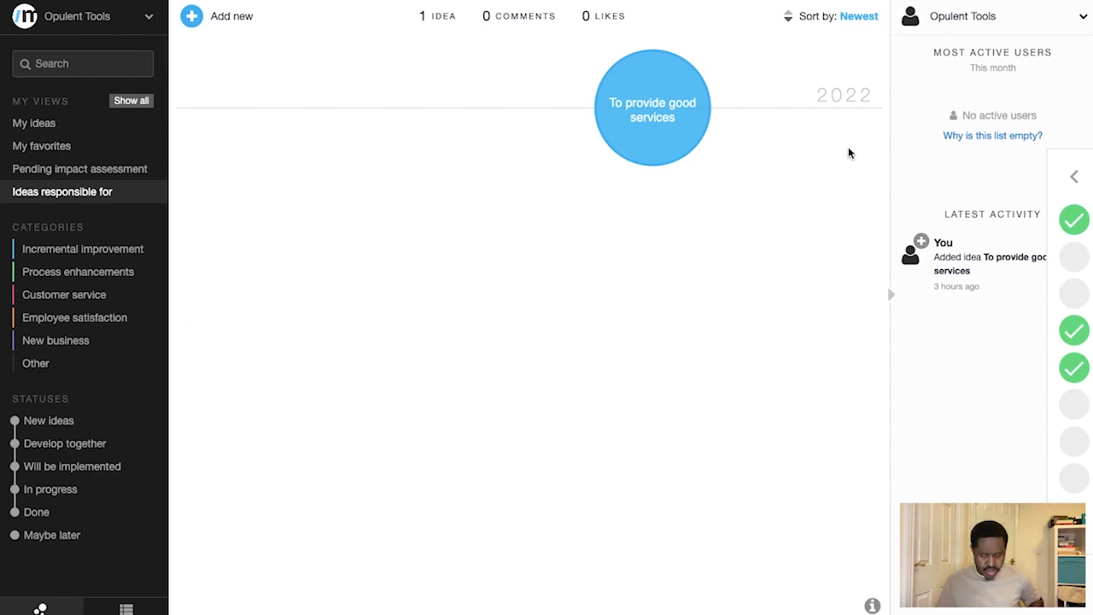
Switch to the Innovation management board and dismiss its welcome message
click(126, 23)
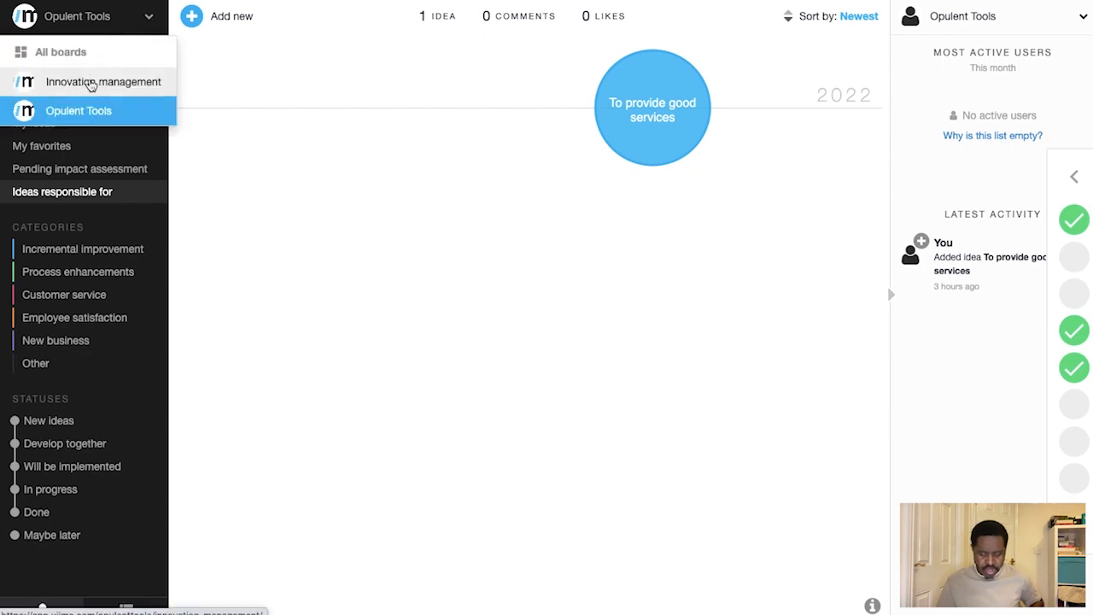
click(91, 81)
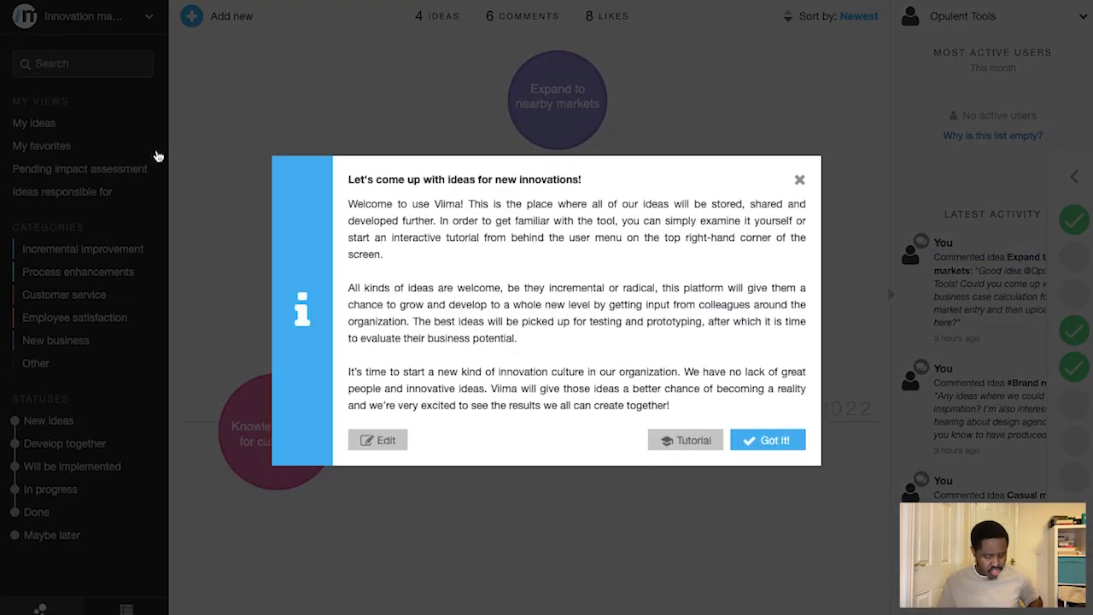
click(772, 440)
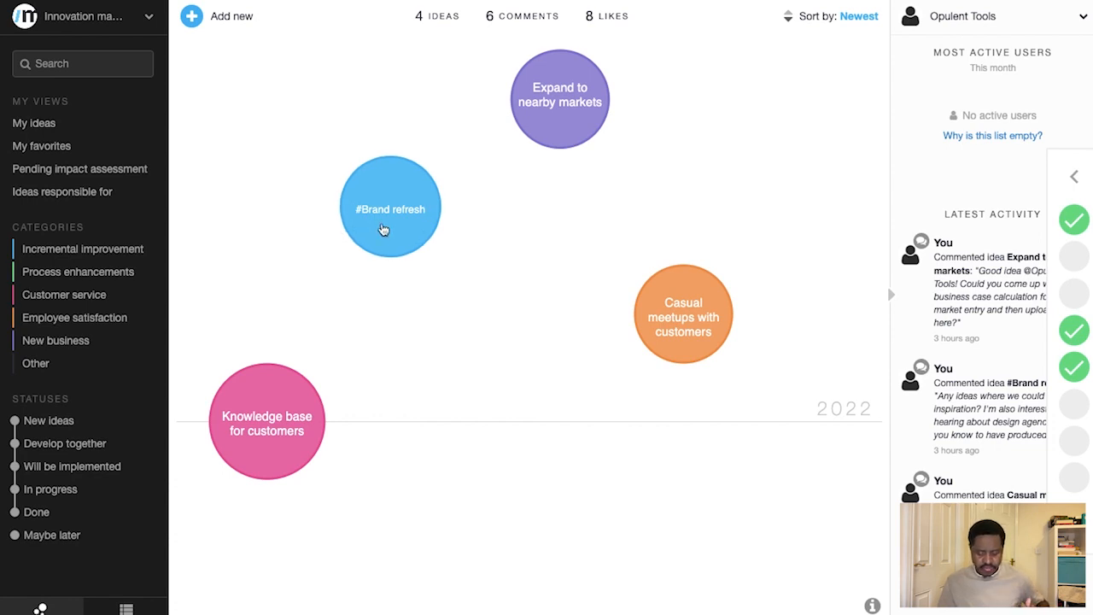
mouse_move(383, 230)
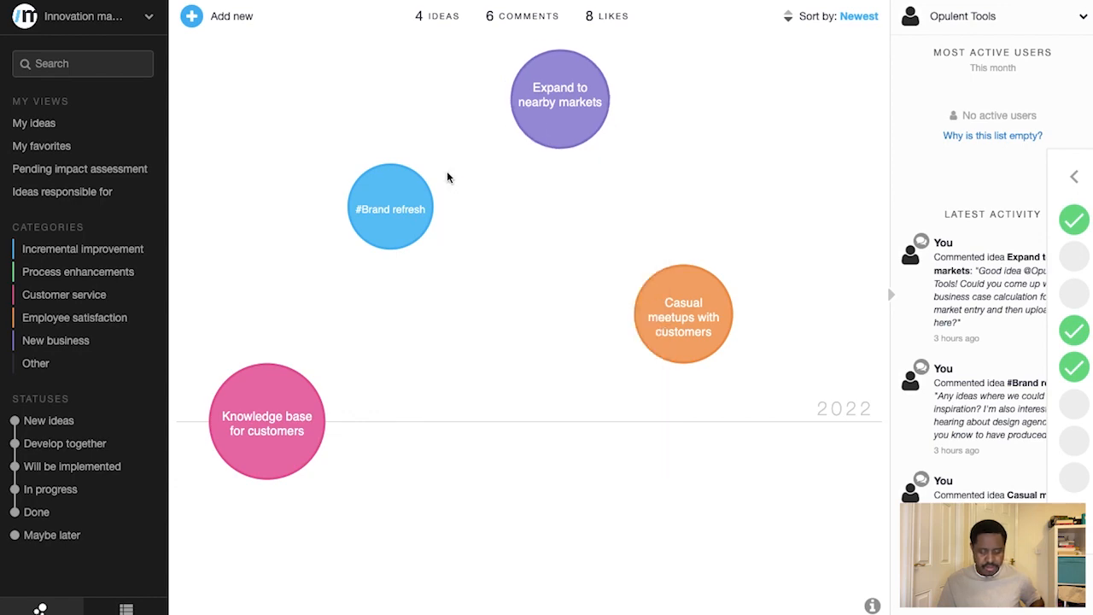
Draft a new idea with "tools for reviews processing" as both its title and its description
click(192, 16)
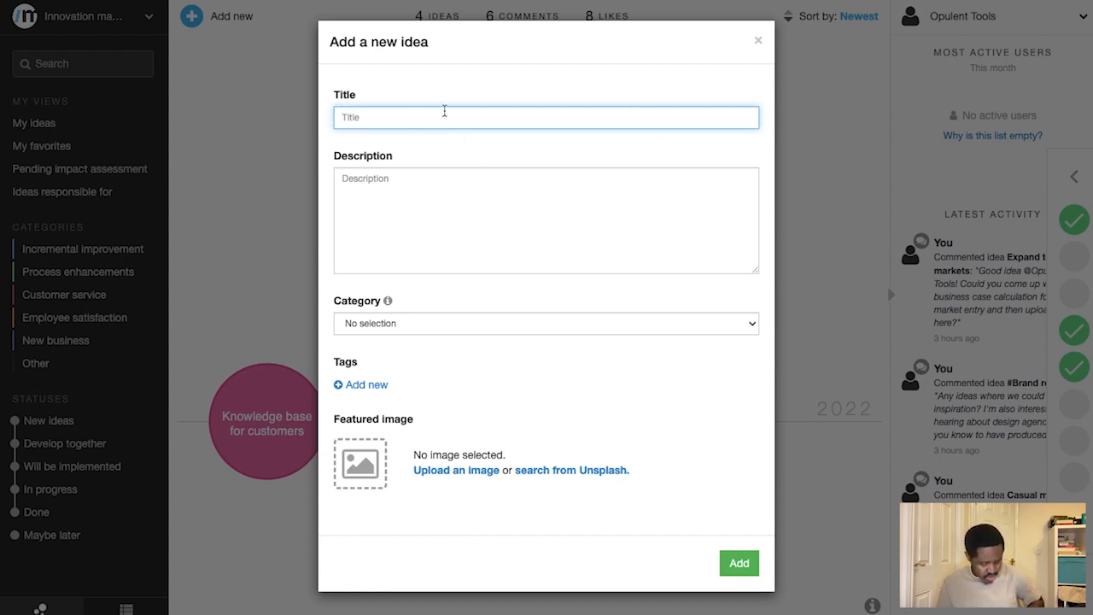
text(tools for reviews processing)
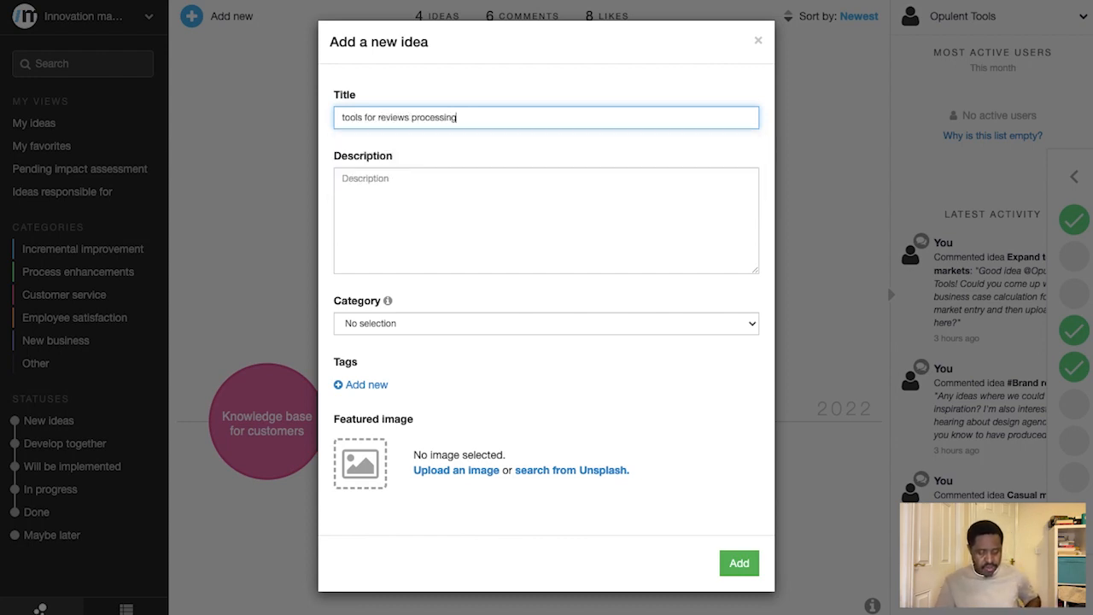
click(523, 80)
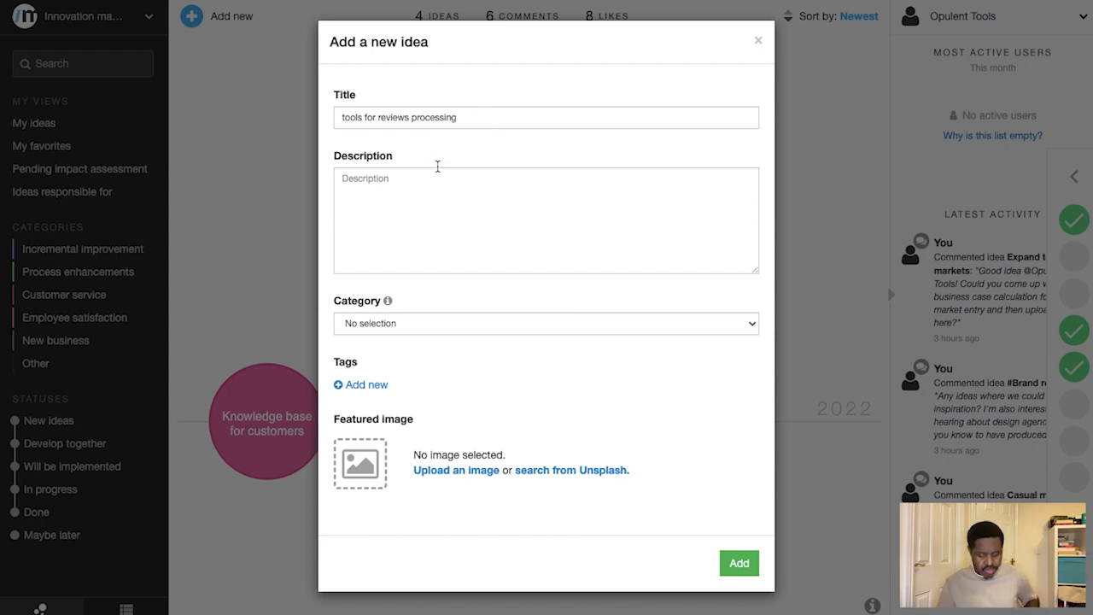
click(472, 127)
key(ctrl+a)
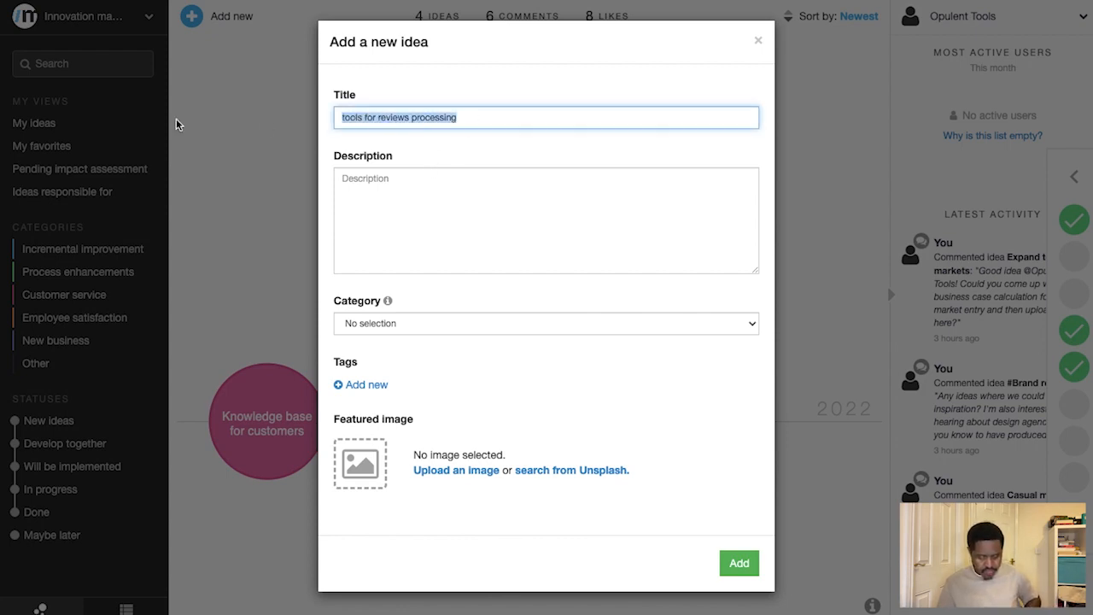
key(ctrl+c)
click(370, 202)
key(ctrl+v)
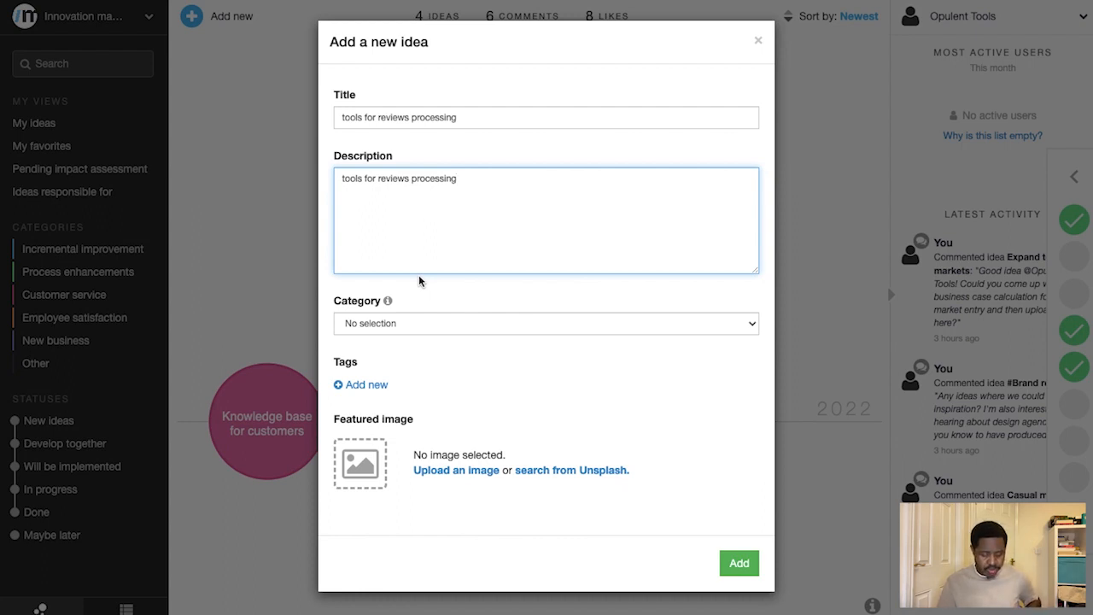
Set the draft idea's category to Customer service, start a blank tag, and discard the draft without adding it
click(451, 319)
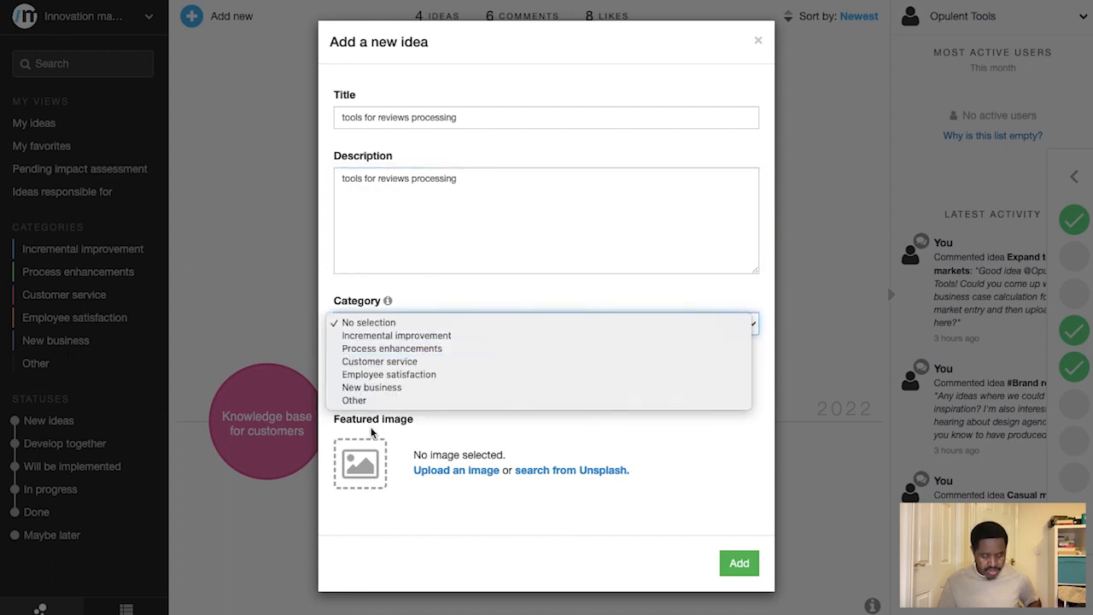
click(405, 362)
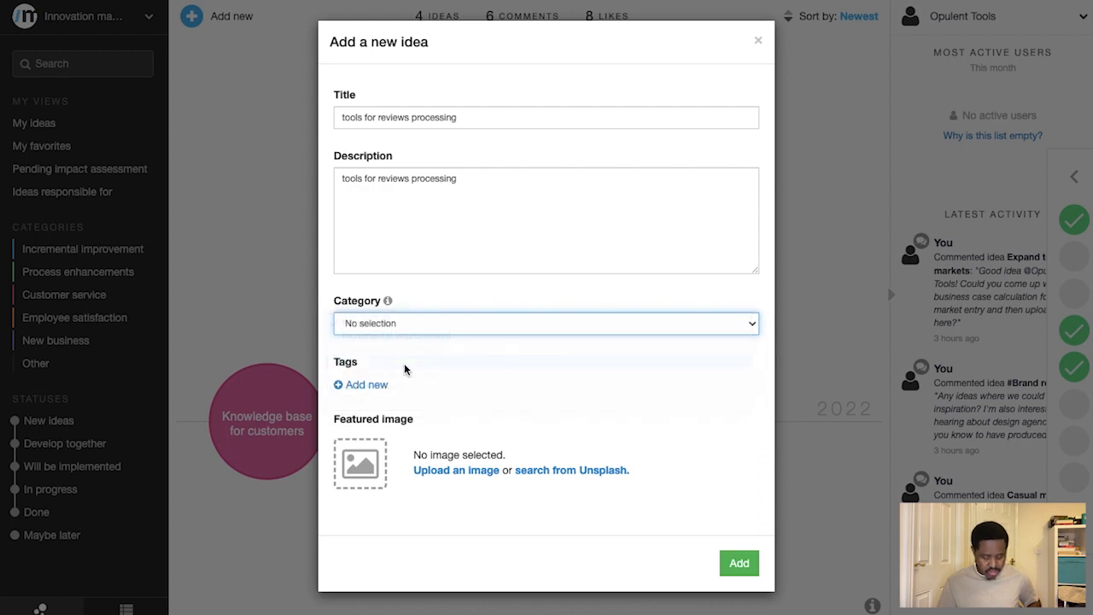
click(365, 385)
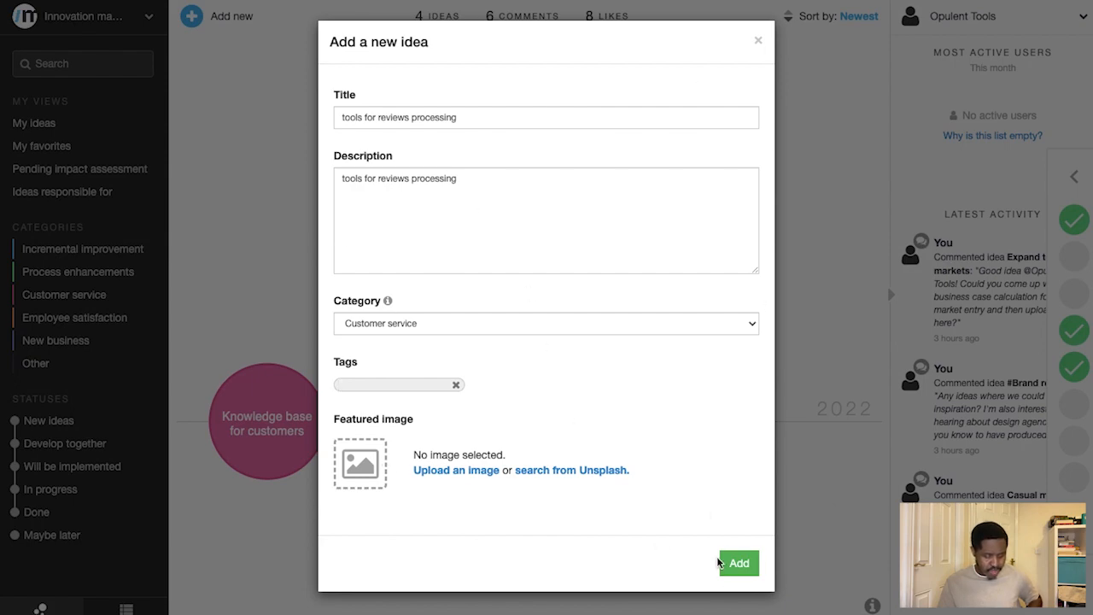
click(758, 40)
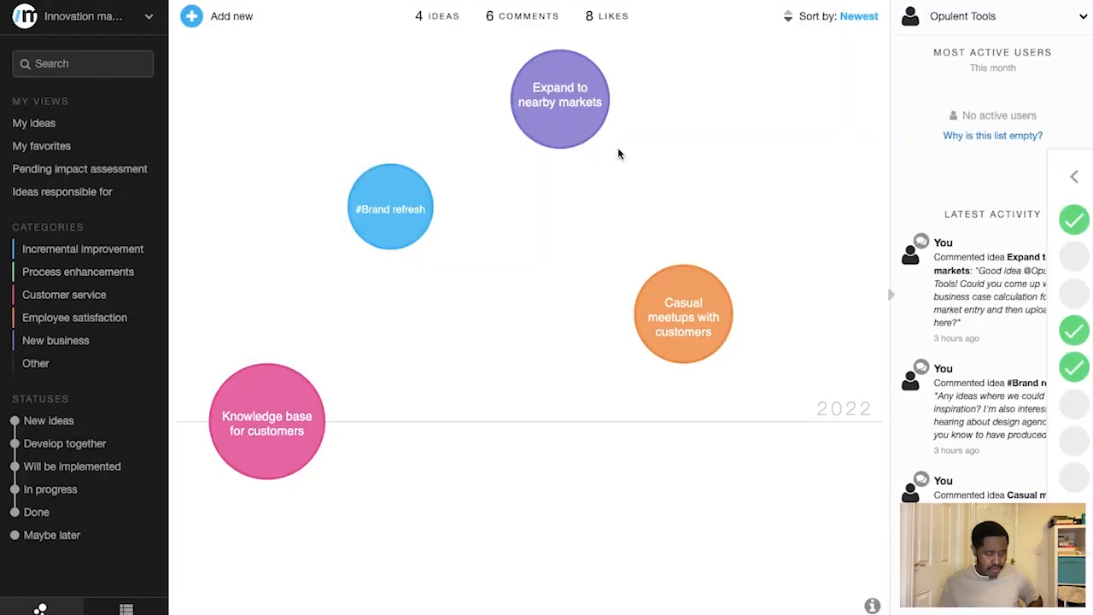
Open the "Expand to nearby markets" idea, sort its comments by oldest, and post the comment "ok"
click(540, 132)
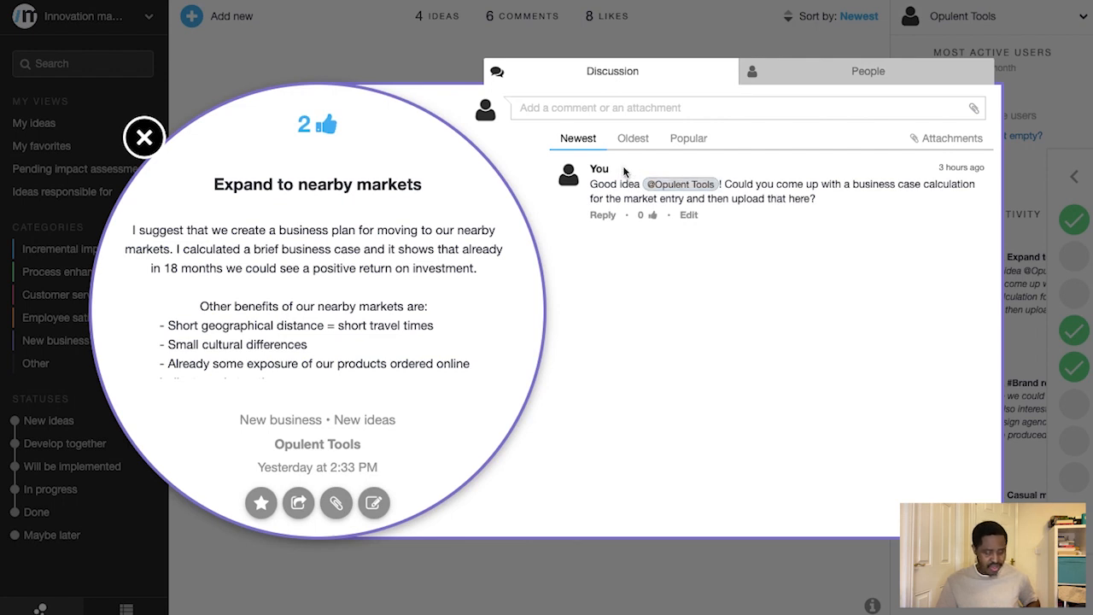
click(627, 140)
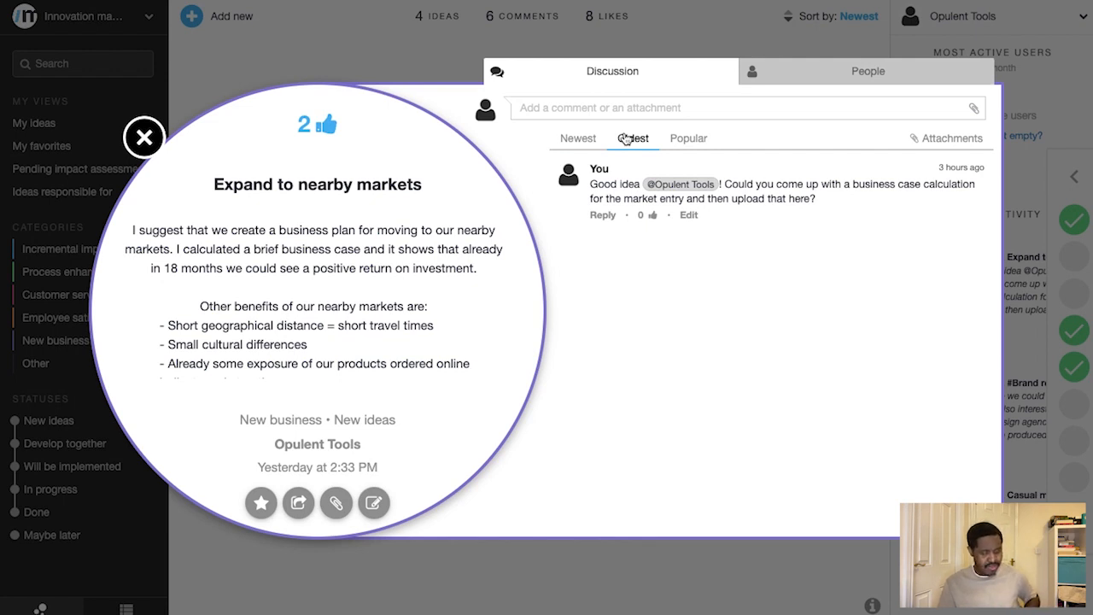
click(726, 103)
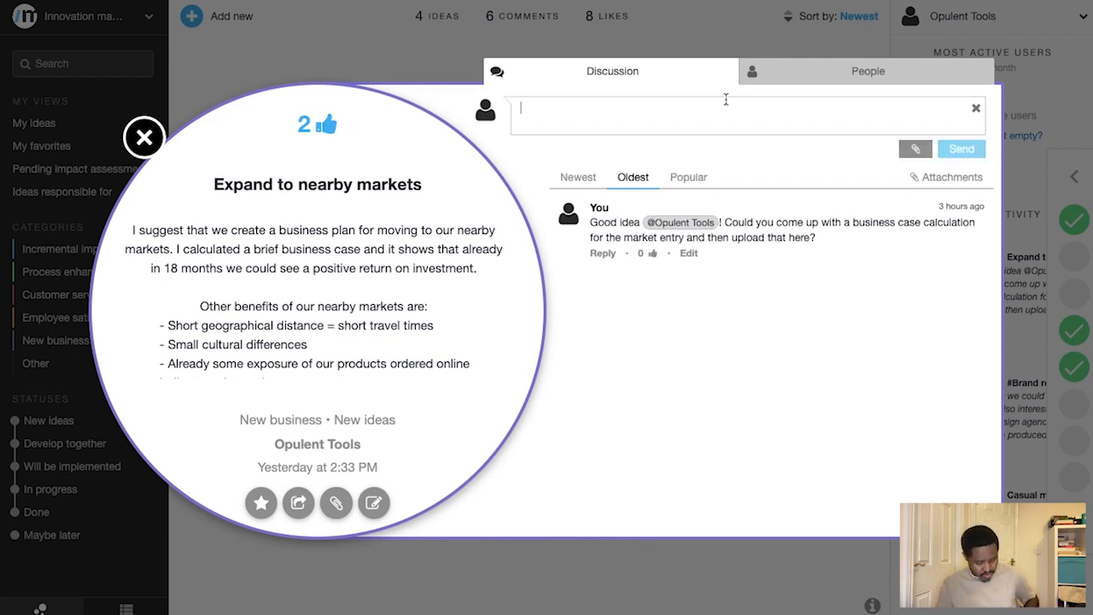
text(ok)
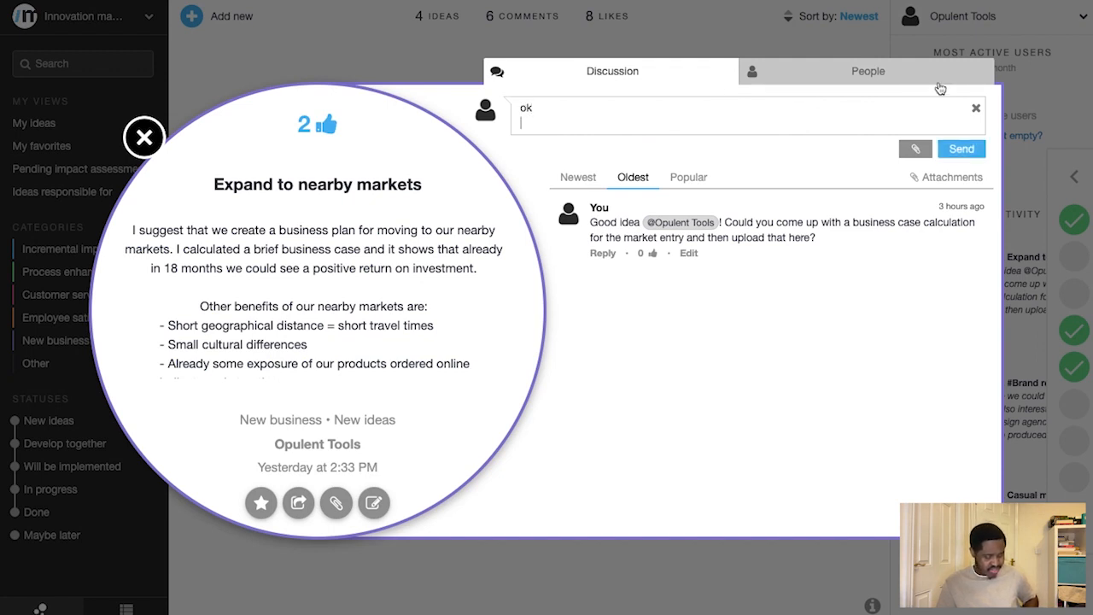
click(967, 150)
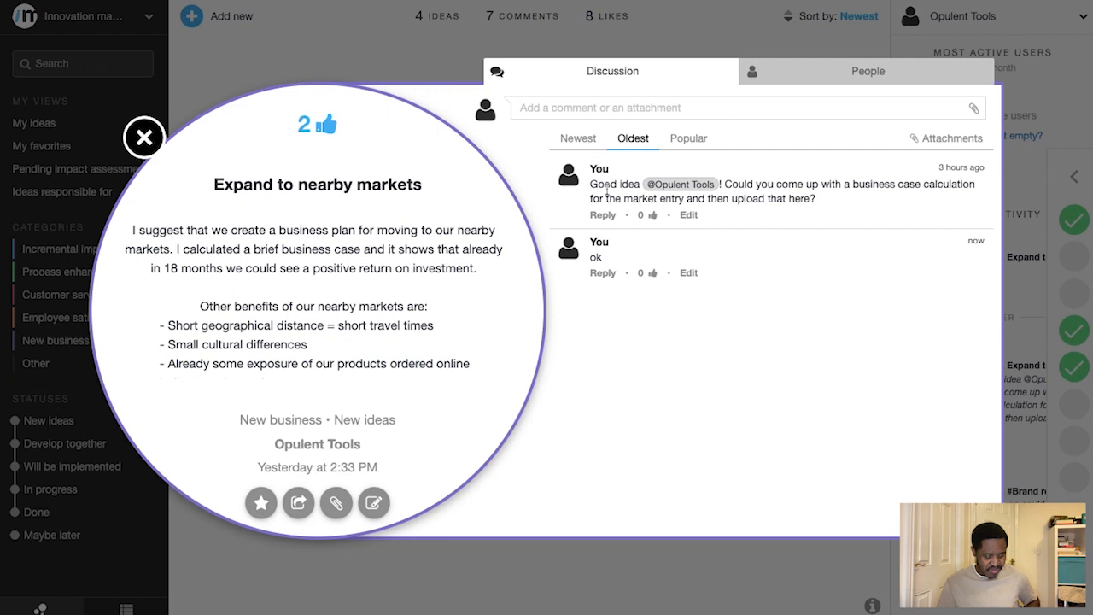
Assign Opulent Tools as the person responsible for the "Expand to nearby markets" idea, save, and close the idea
click(780, 72)
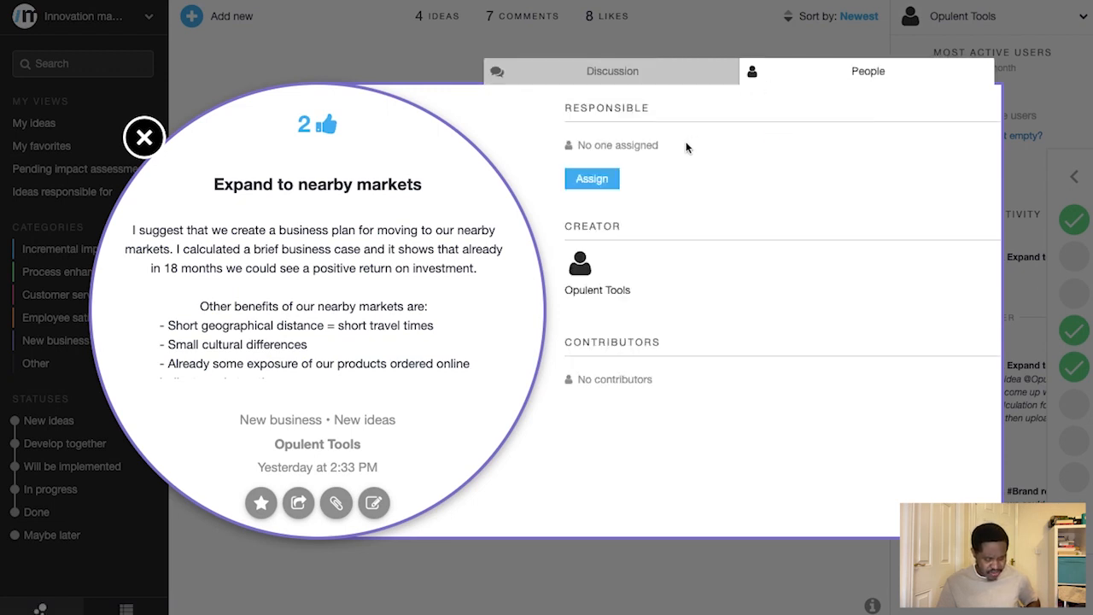
click(580, 182)
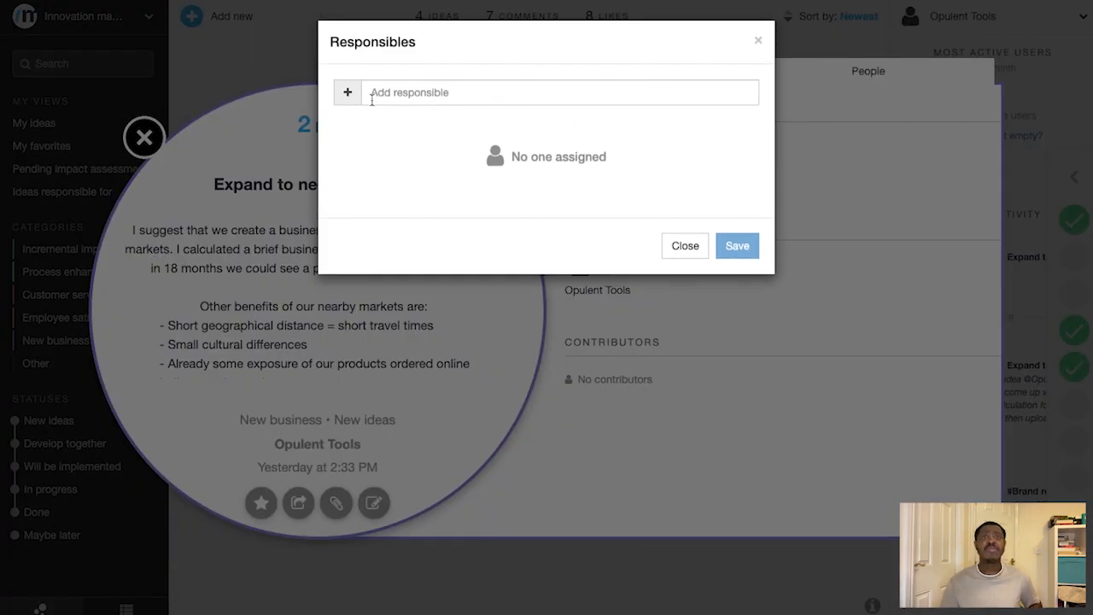
click(371, 95)
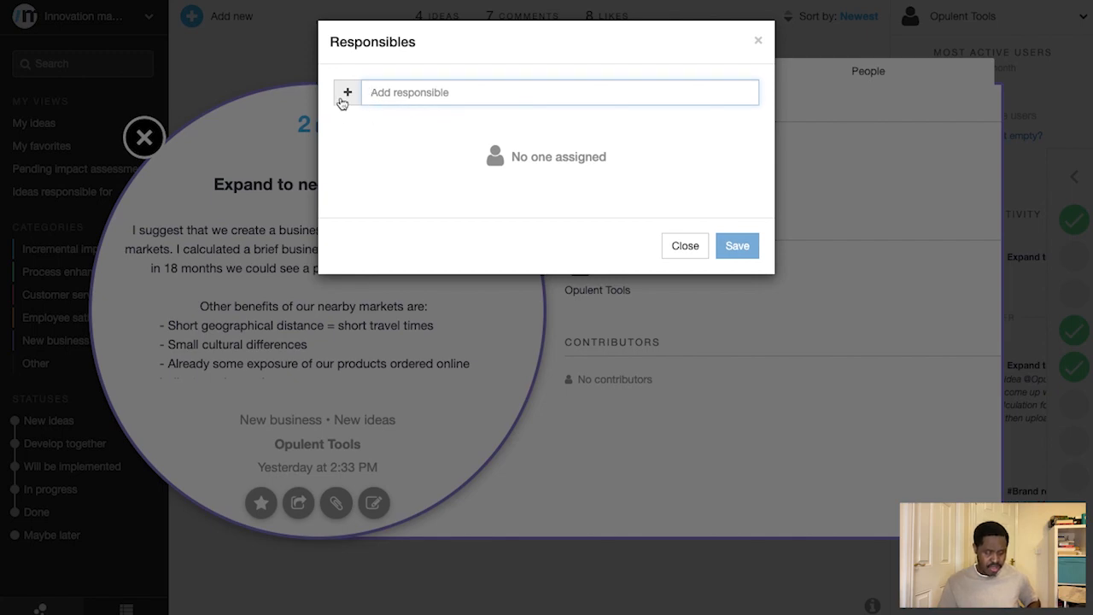
click(344, 99)
click(507, 124)
click(738, 223)
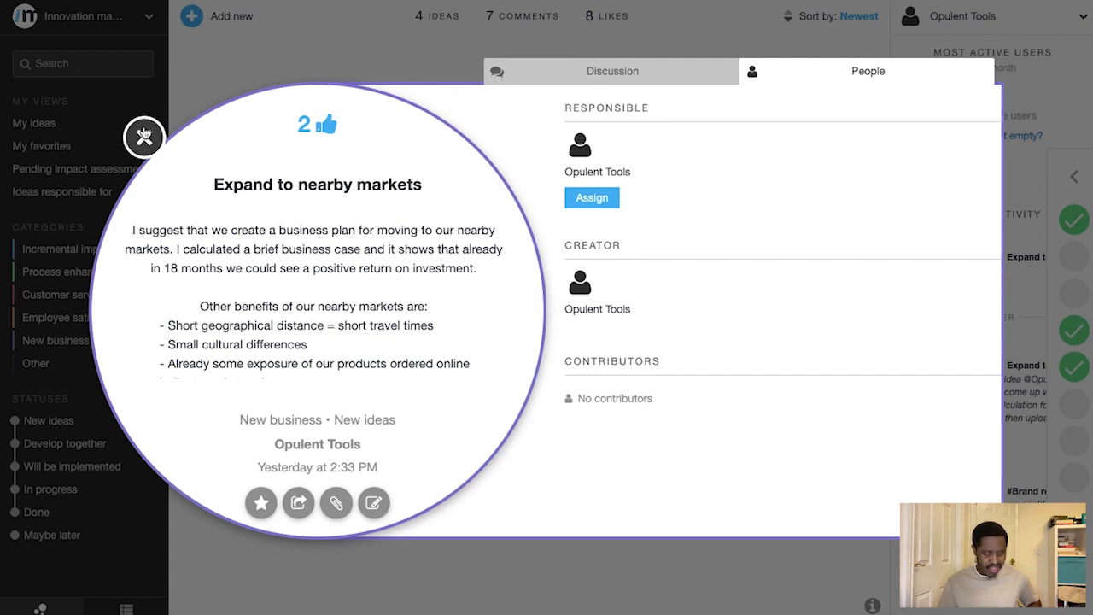
click(143, 135)
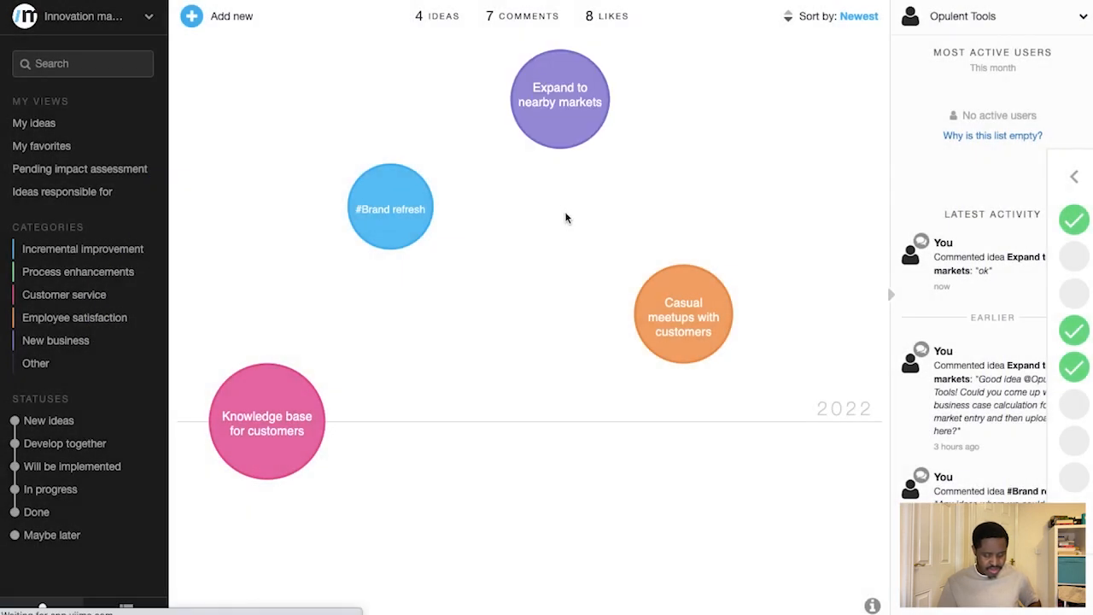
Review the "Casual meetups with customers" idea's comments in oldest and popular order, check its attachments, and close it
click(692, 307)
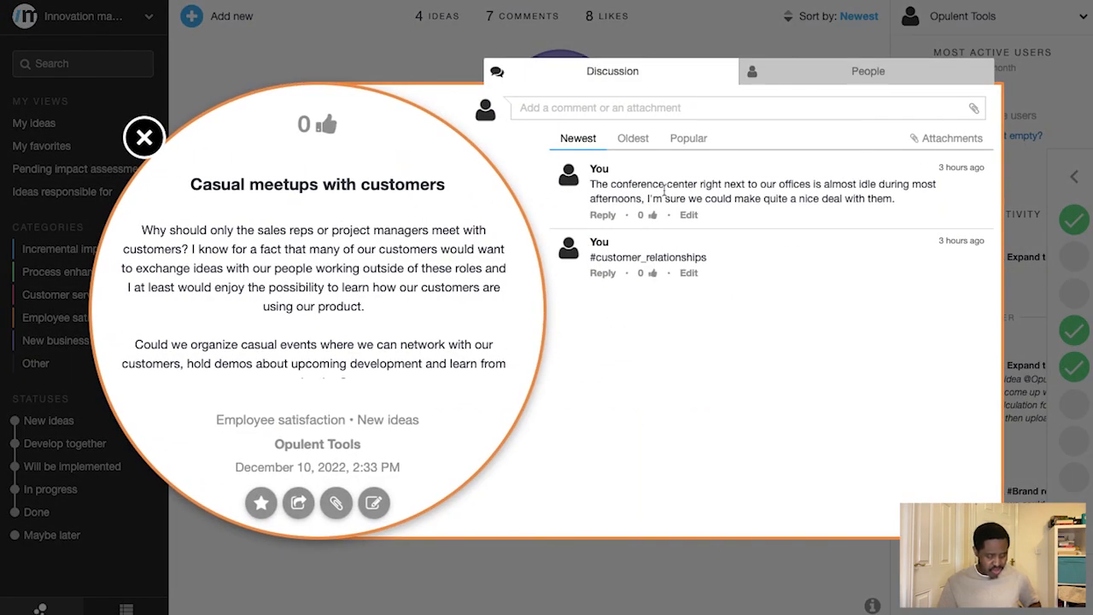
click(619, 138)
click(680, 138)
click(633, 139)
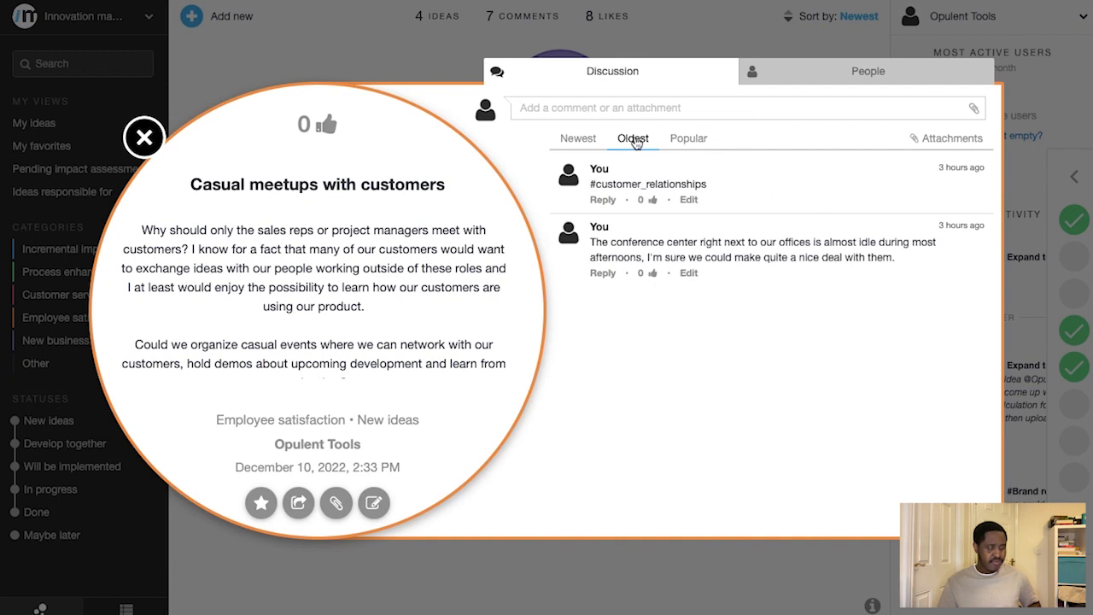
click(950, 143)
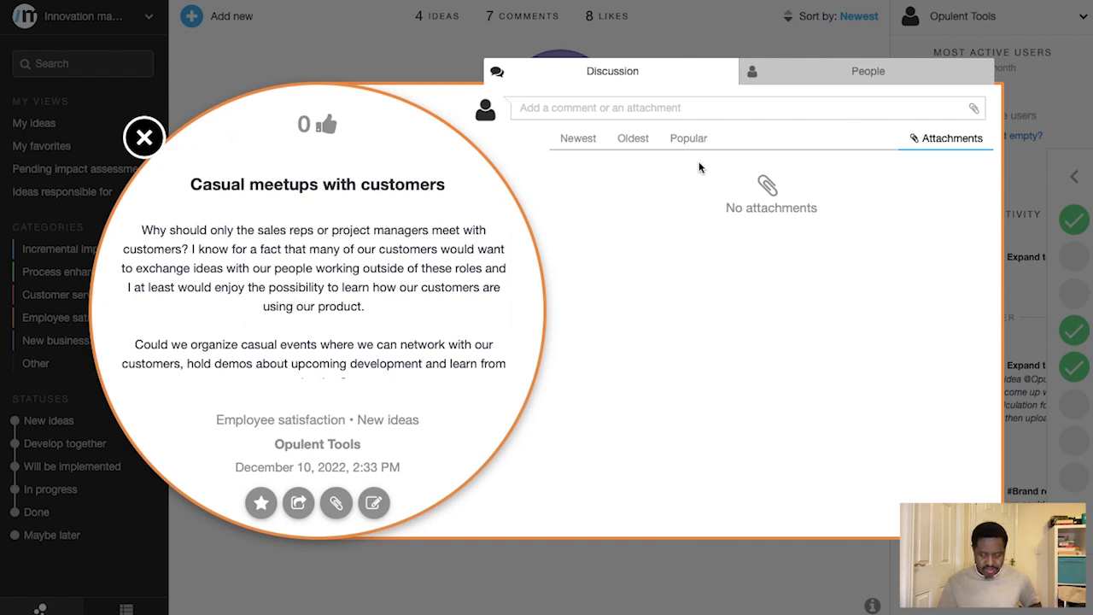
click(144, 138)
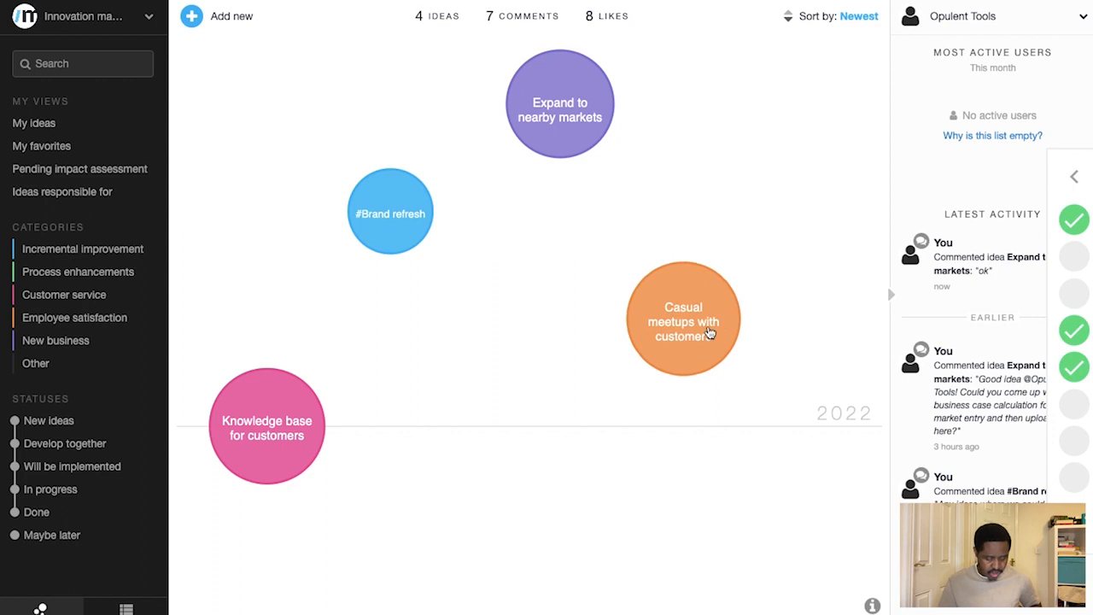
Preview the ideas on the board, open "#Brand refresh", and reveal its sharing options
mouse_move(691, 329)
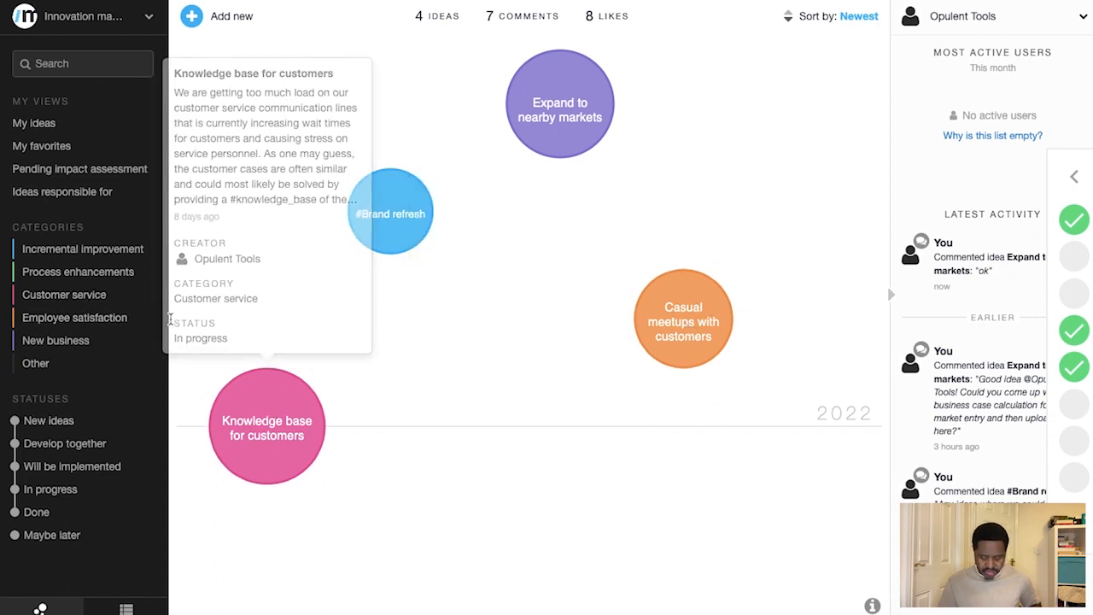
mouse_move(537, 153)
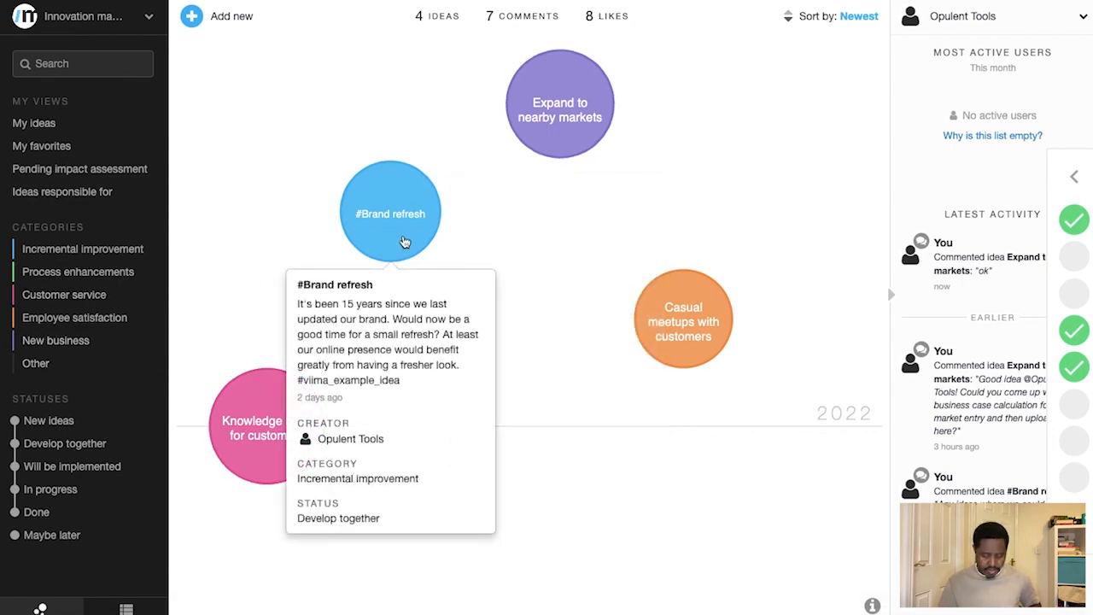
click(404, 240)
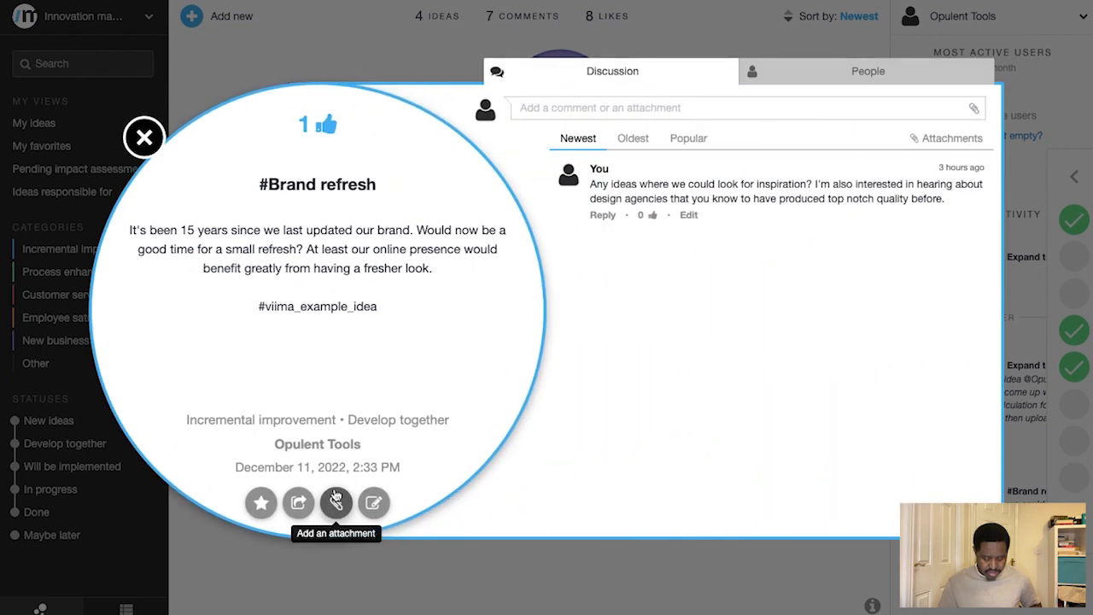
mouse_move(308, 501)
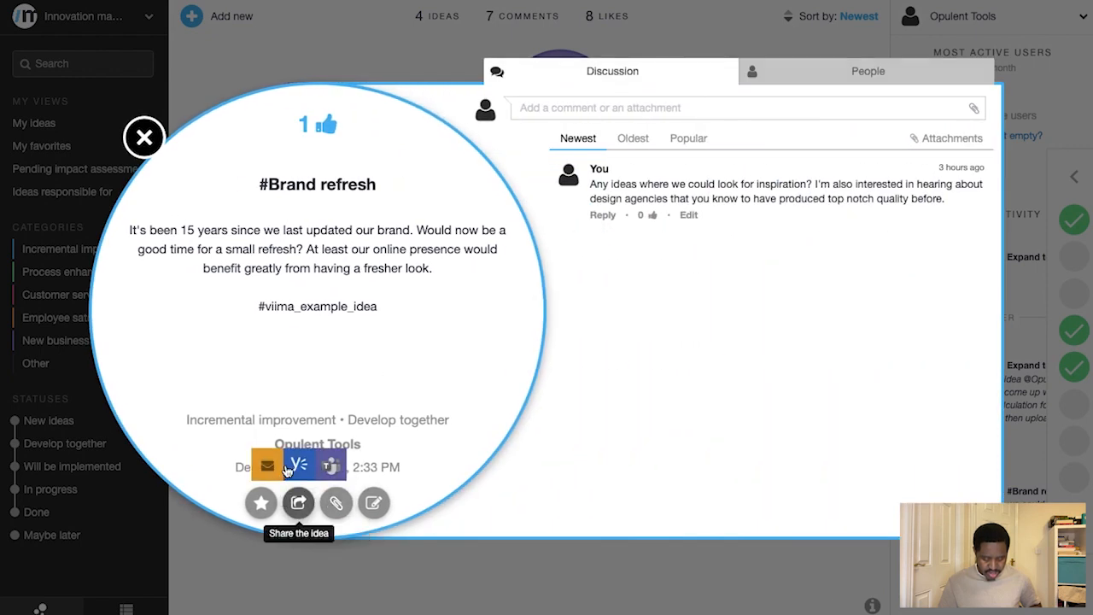
Open the "#Brand refresh" idea for editing and review its title, description, notes, category, status and tags fields
click(373, 503)
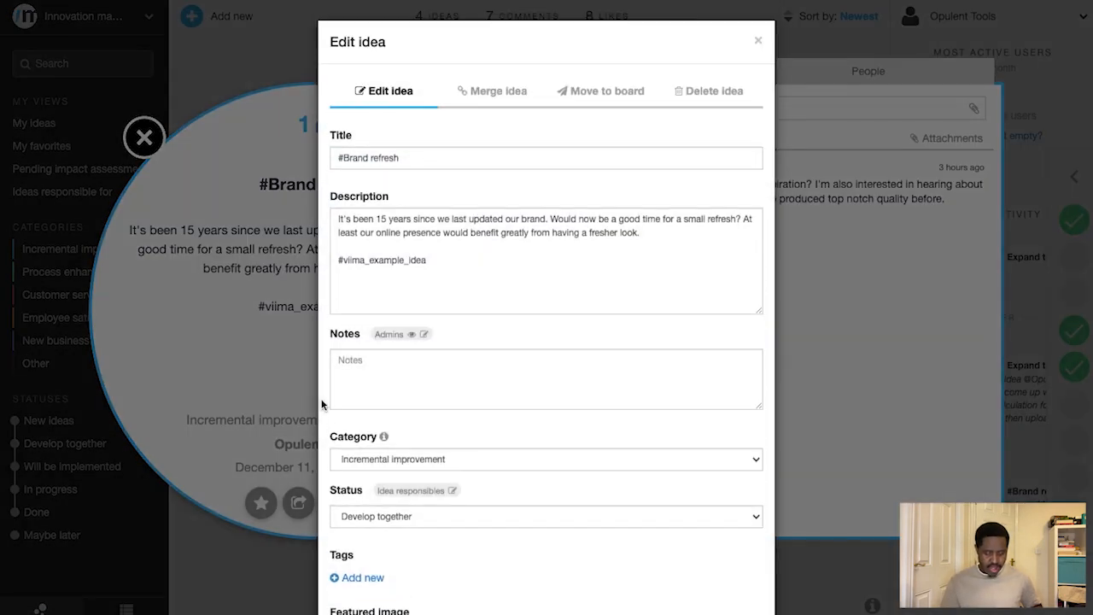
scroll(444, 254, down, 2)
scroll(445, 244, up, 1)
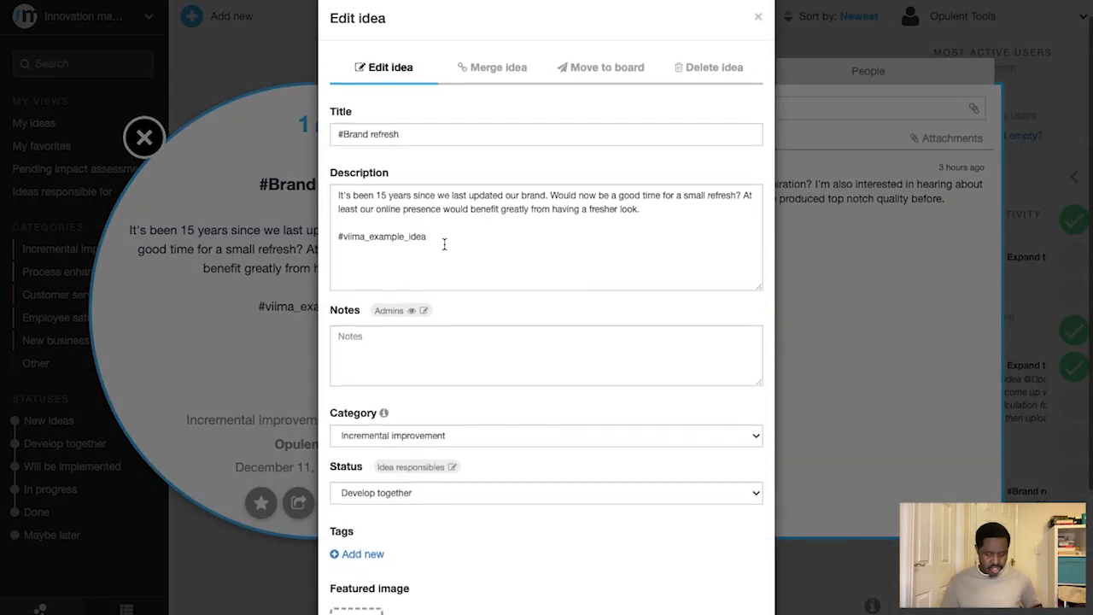
scroll(461, 247, down, 1)
scroll(459, 251, up, 2)
Examine the merge options for "#Brand refresh" and the ideas offered for merging, without selecting one
click(491, 92)
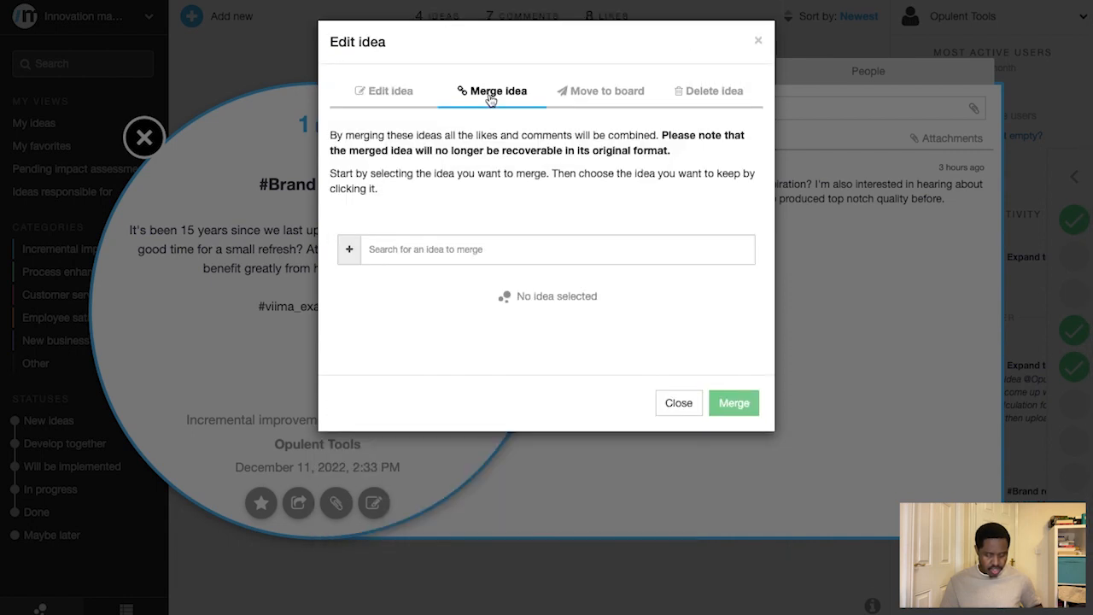
click(456, 243)
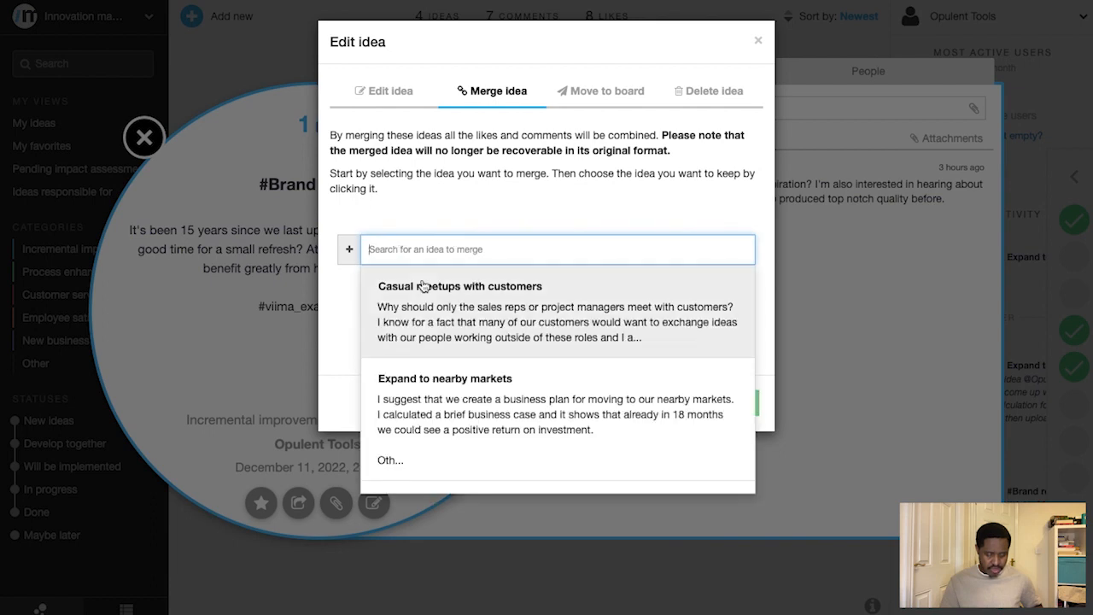
click(459, 186)
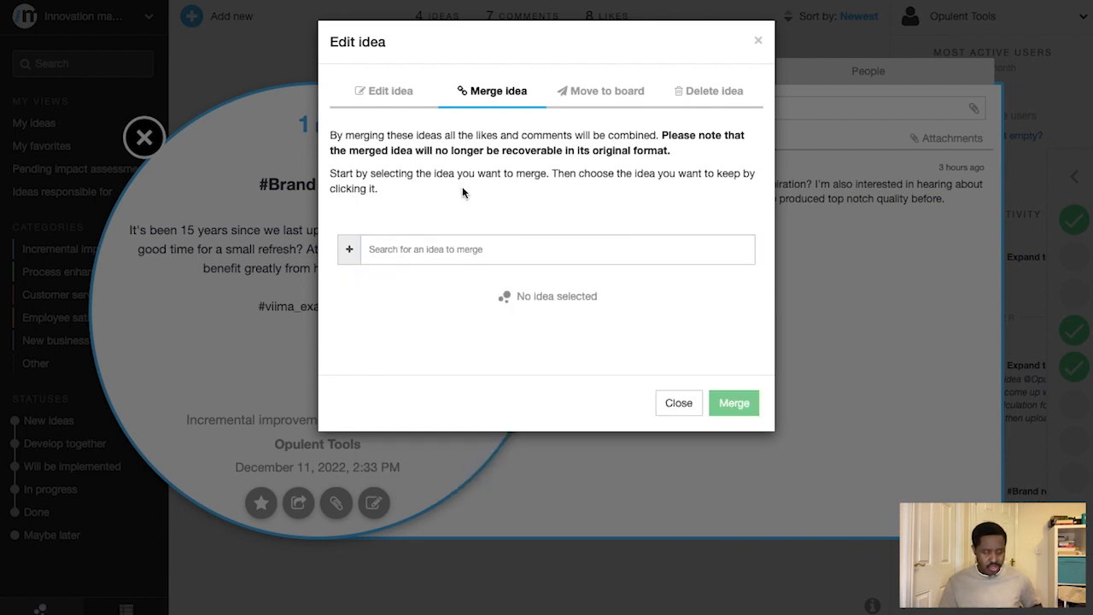
Examine the options for moving "#Brand refresh" to another board by choosing Opulent Tools as the target
click(622, 99)
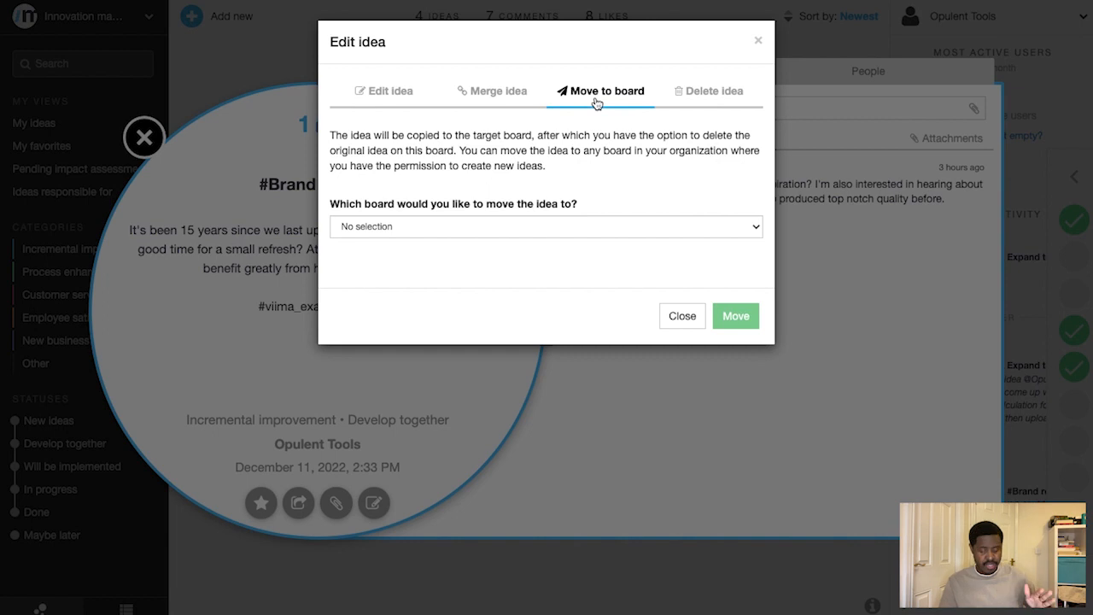
click(547, 226)
click(508, 239)
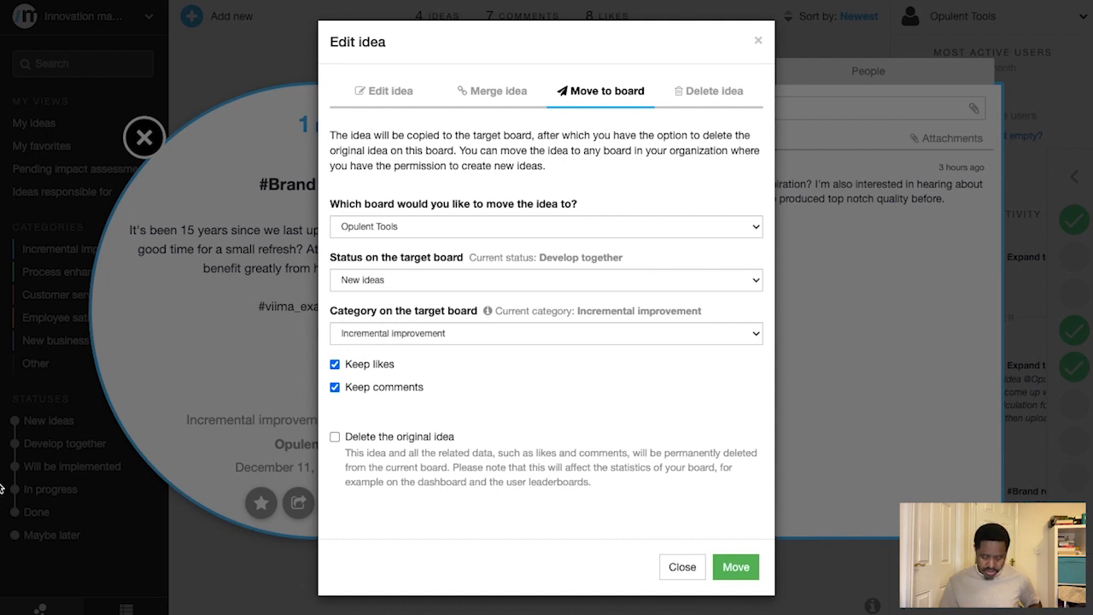
Upload the wolf photo "__opt__about...dd2715ec.jpg" from Downloads as the featured image of "#Brand refresh" and save the idea
click(410, 92)
scroll(469, 436, down, 5)
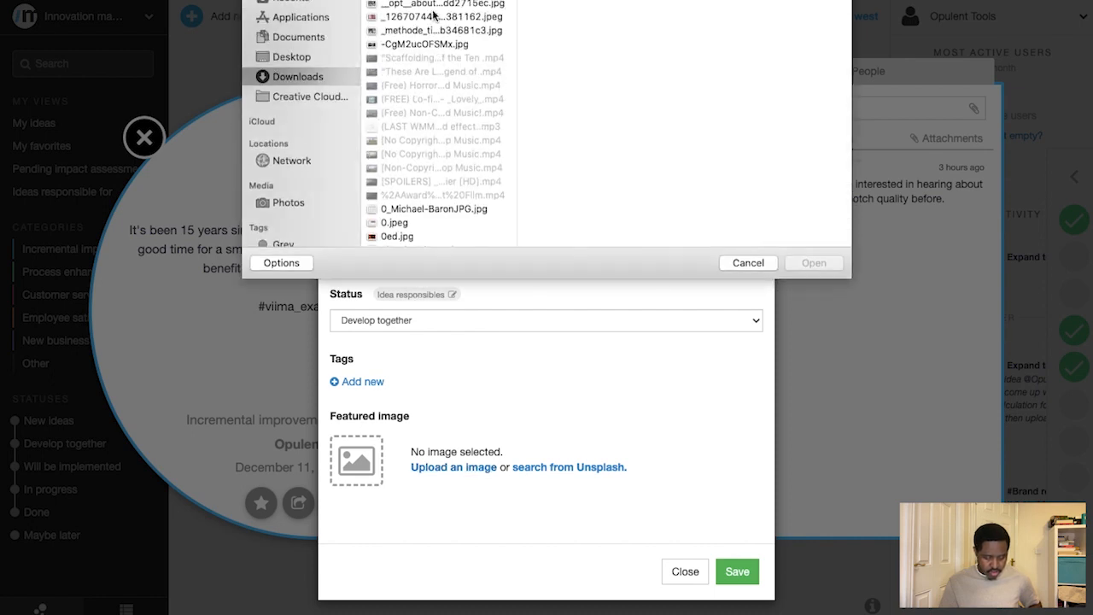
click(426, 6)
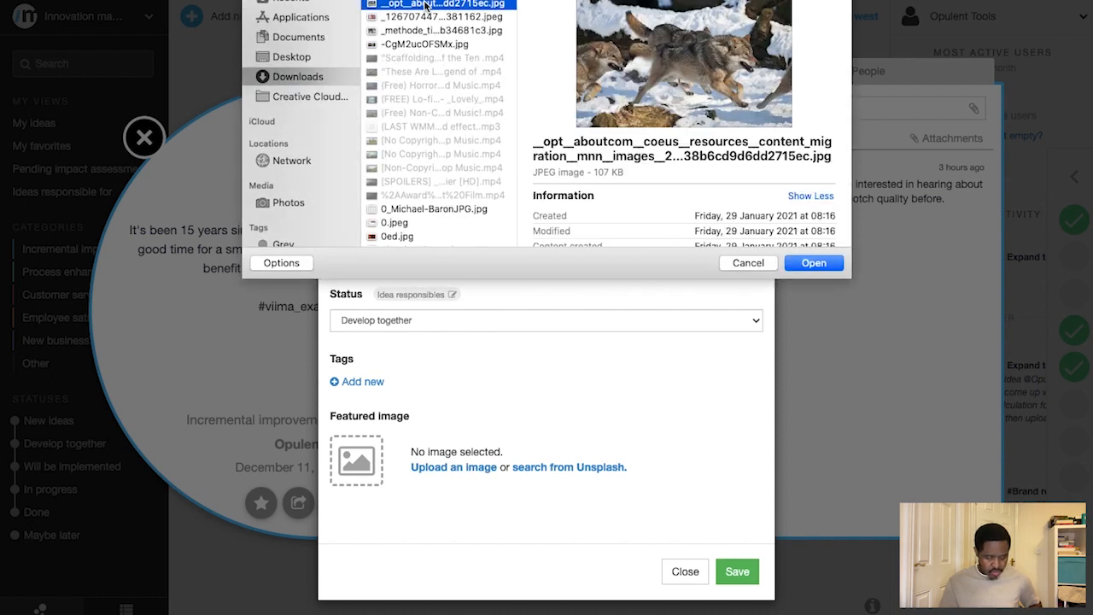
key(Return)
click(738, 576)
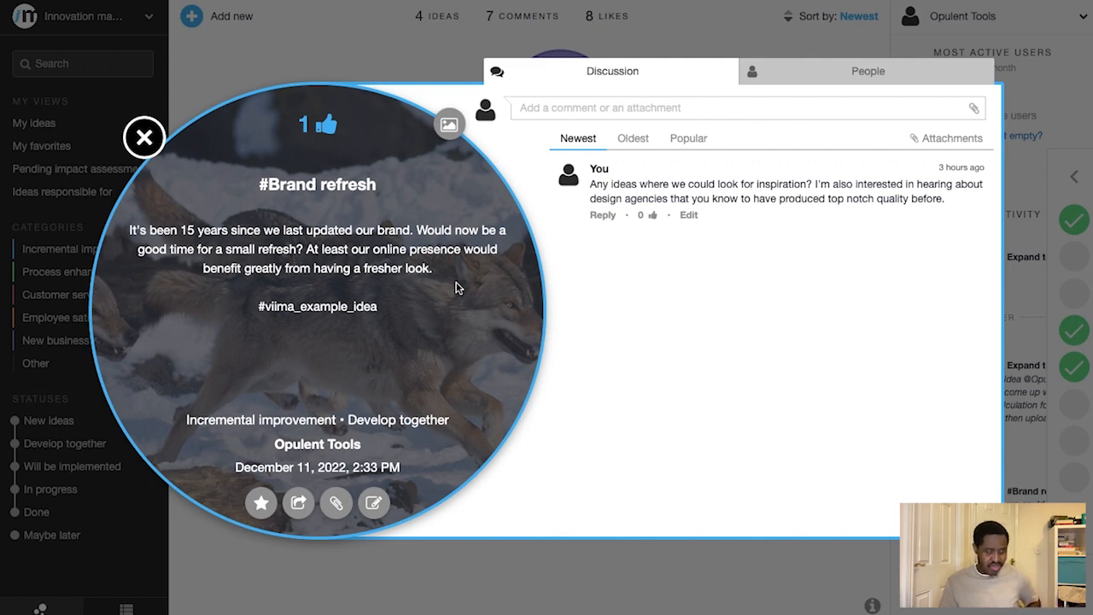
Review the "#Brand refresh" comments in oldest and popular order, check the people involved, and close the idea
click(617, 139)
click(676, 139)
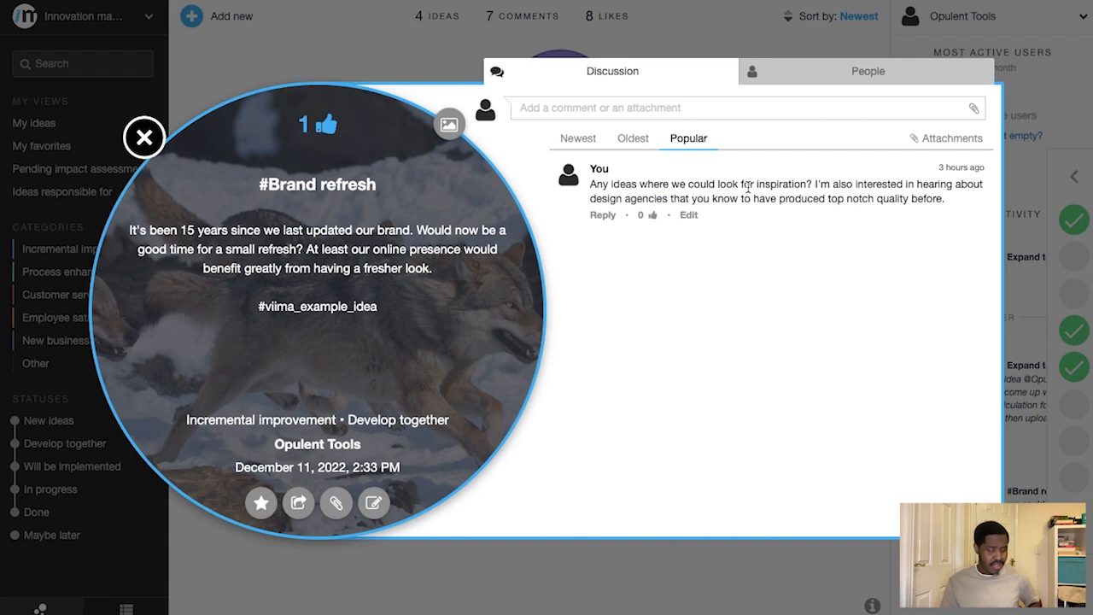
click(888, 83)
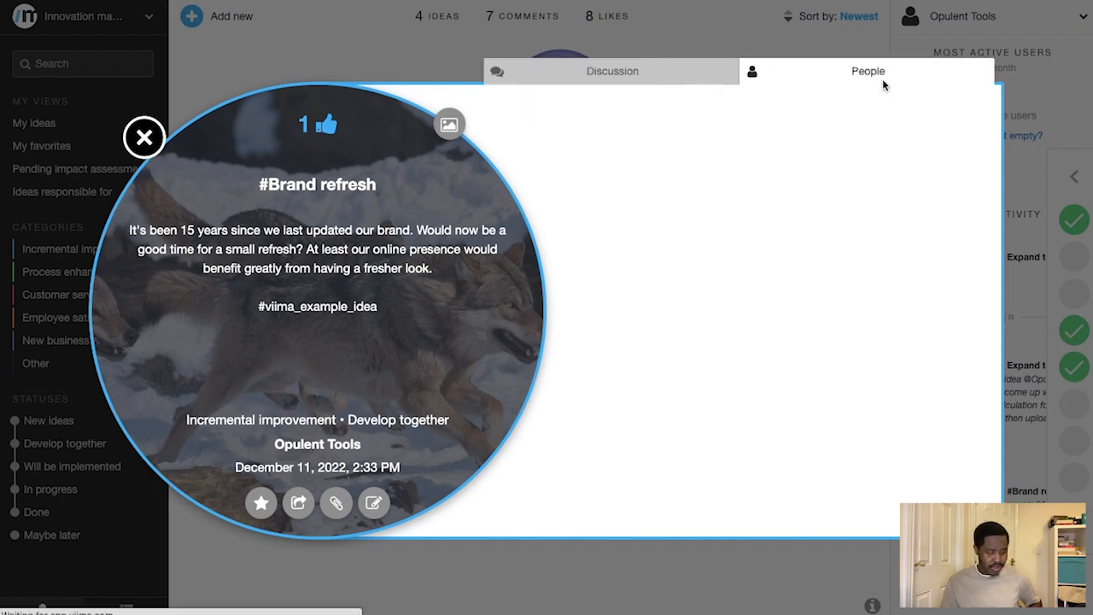
click(144, 137)
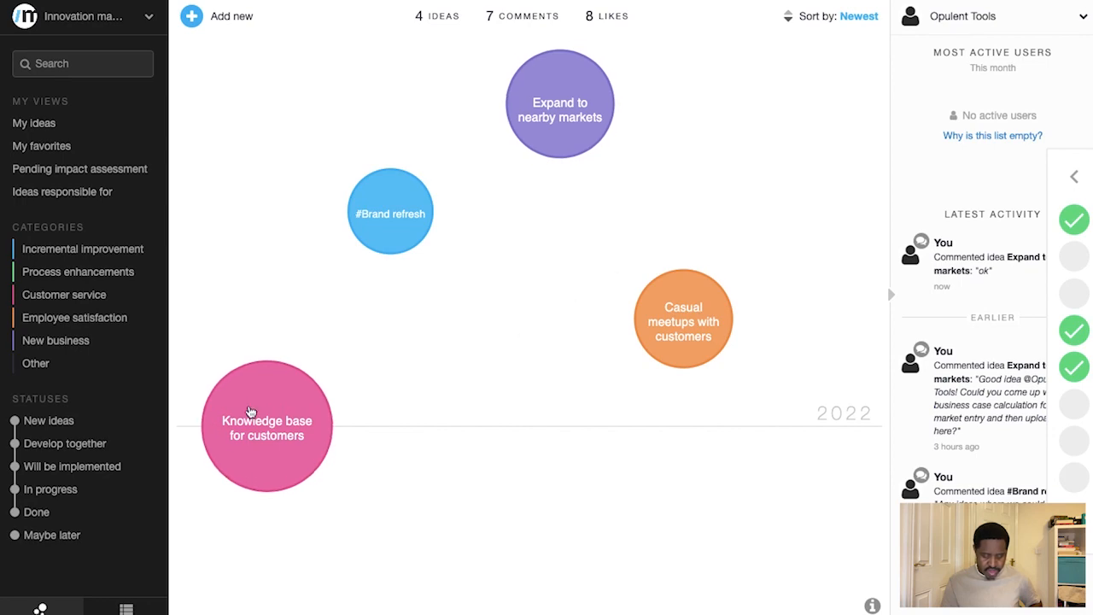
Open the "Knowledge base for customers" idea, check its sharing options, and close it
click(250, 415)
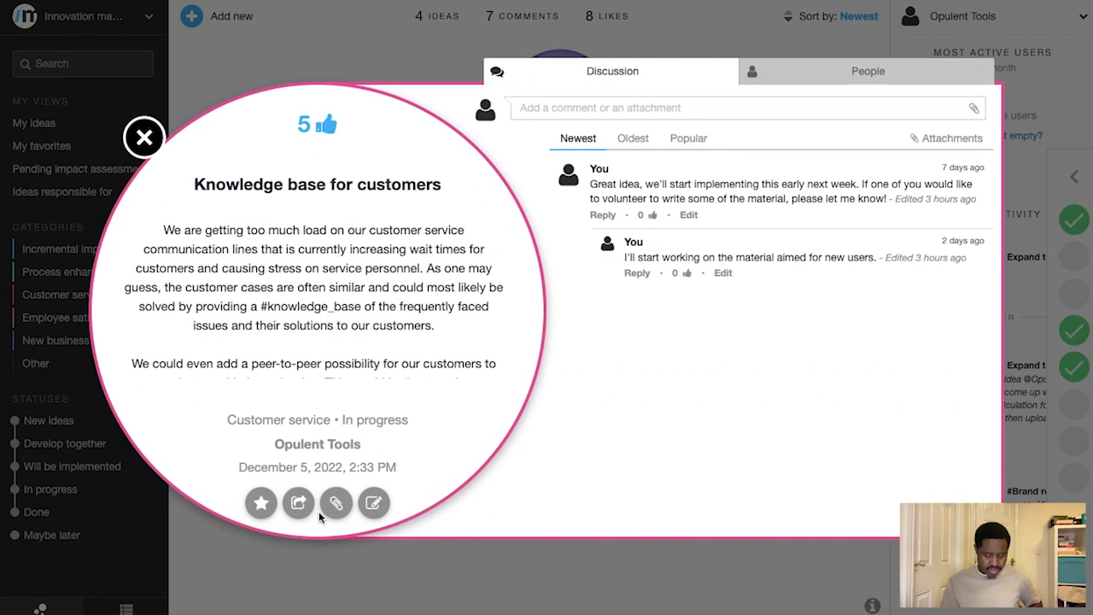
click(298, 503)
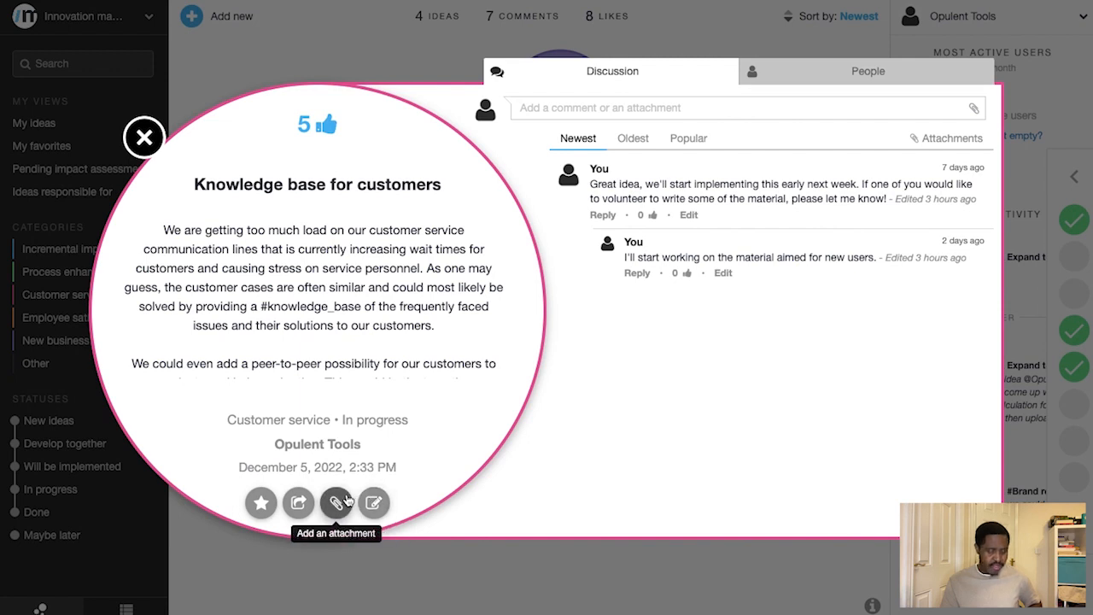
click(144, 139)
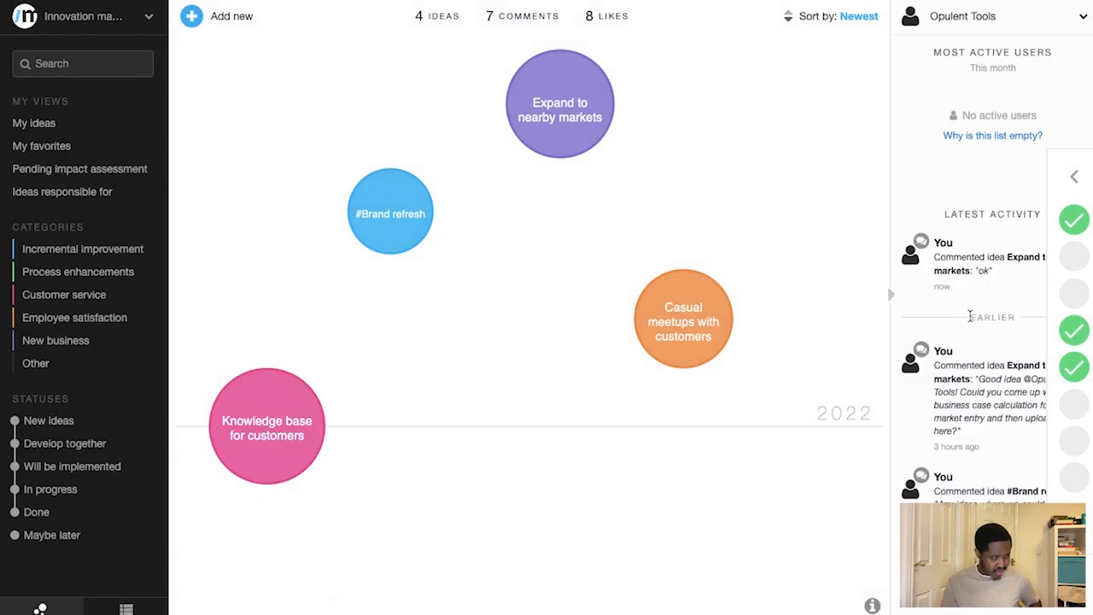
Review the board's latest activity feed from the newest comment to the older entries and back
scroll(972, 332, down, 3)
scroll(1011, 342, up, 1)
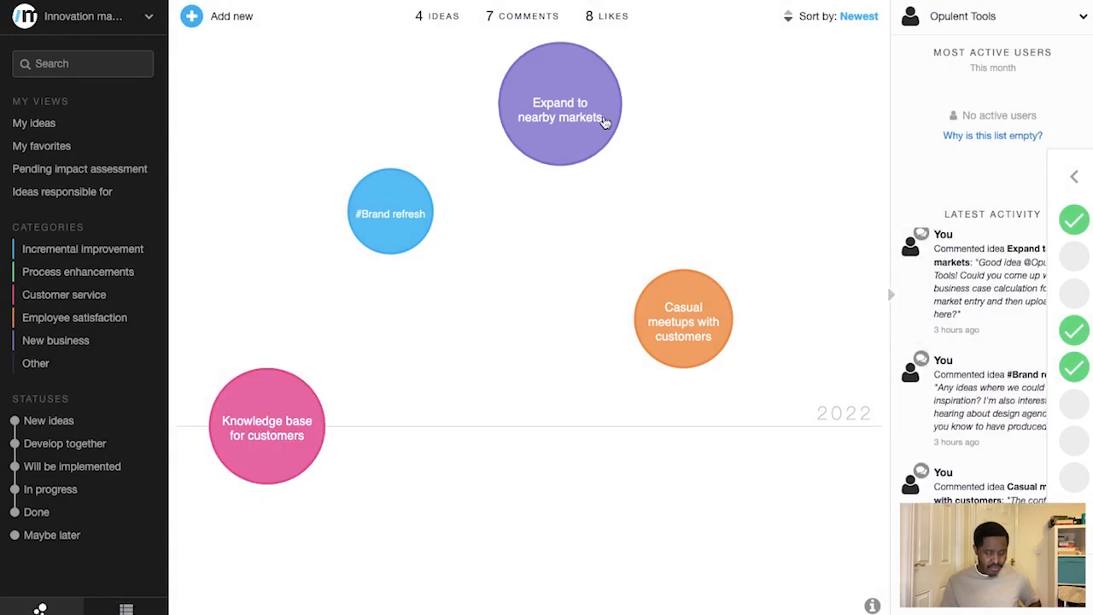
scroll(990, 428, down, 1)
scroll(989, 427, down, 5)
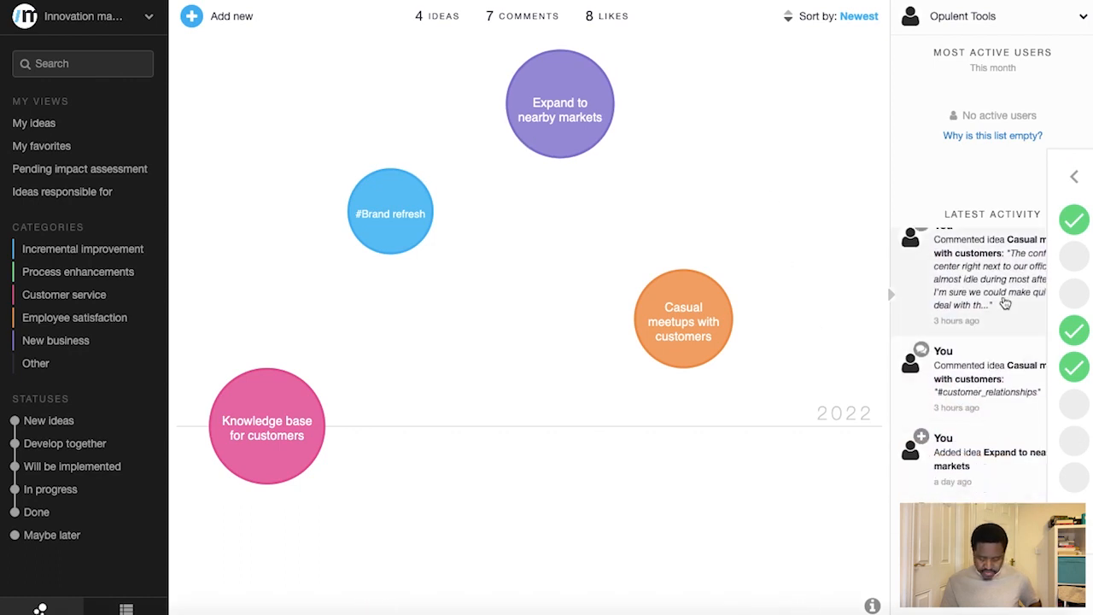
scroll(1005, 303, up, 5)
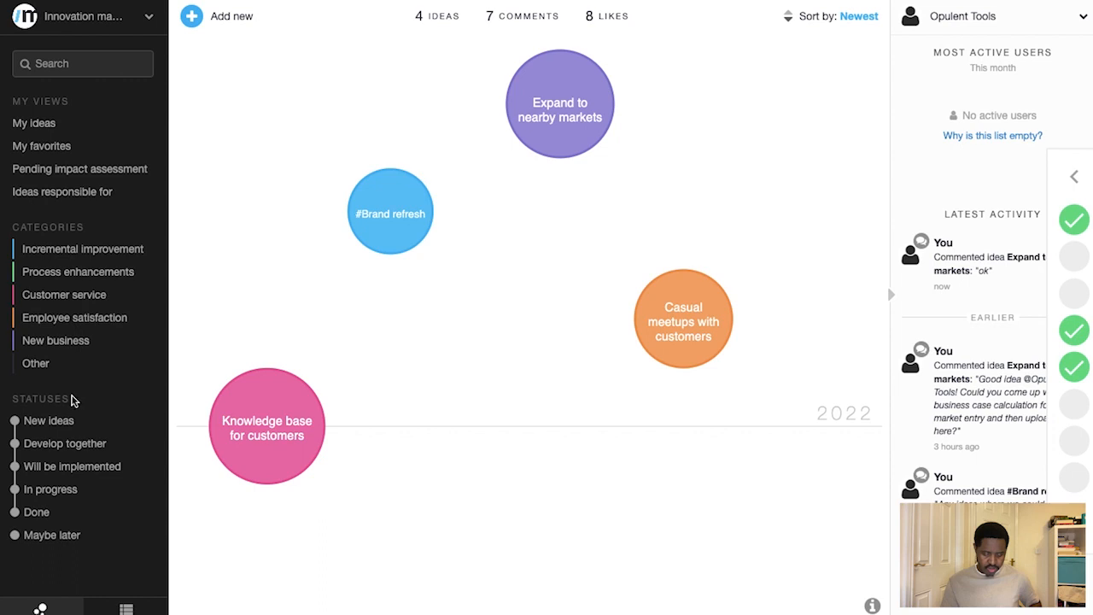
Filter the board to ideas with the New ideas status, and switch the filter to Develop together
click(51, 420)
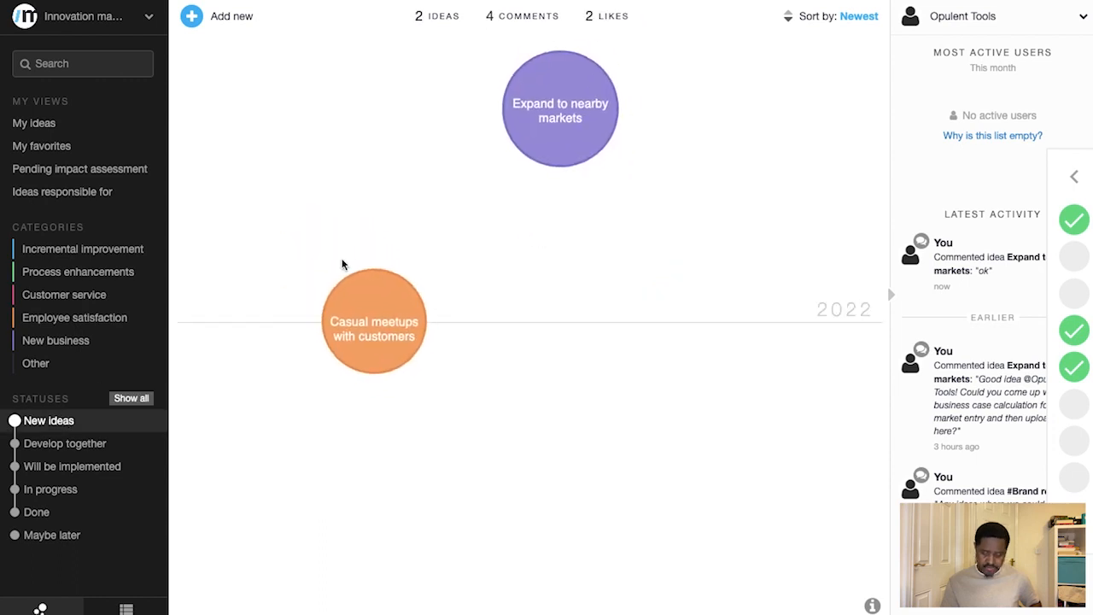
mouse_move(390, 326)
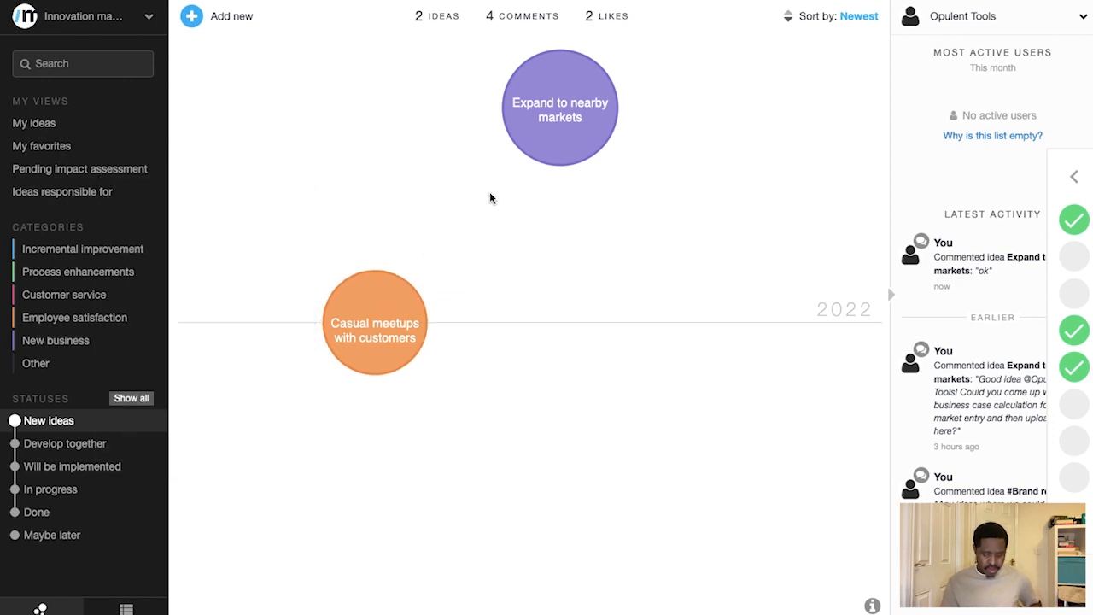
click(121, 449)
click(114, 450)
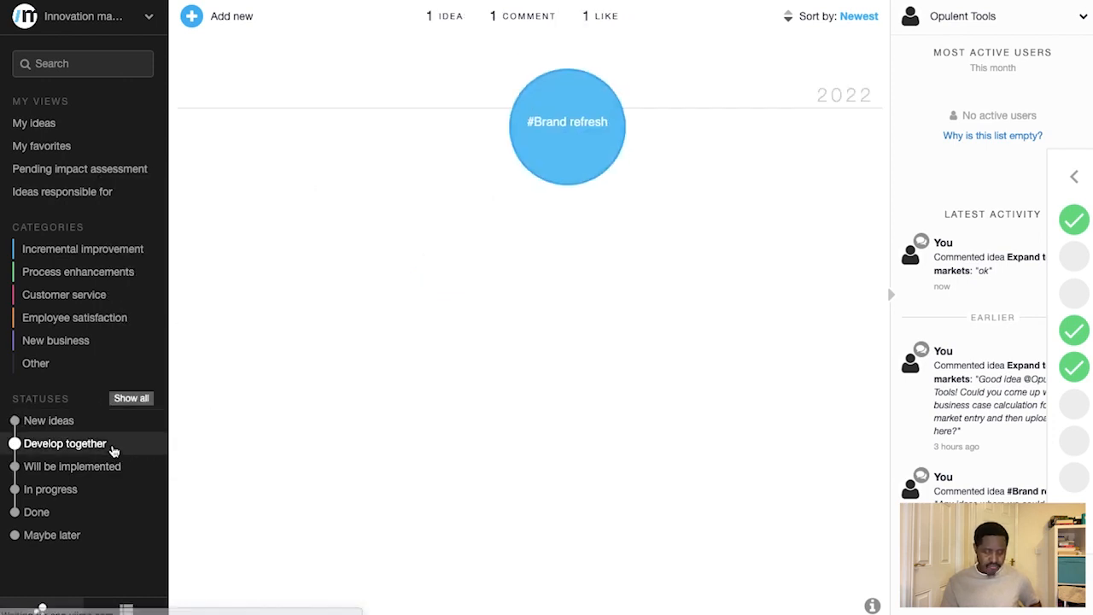
Open the "#Brand refresh" idea, add it to the favorites, and close it
mouse_move(507, 122)
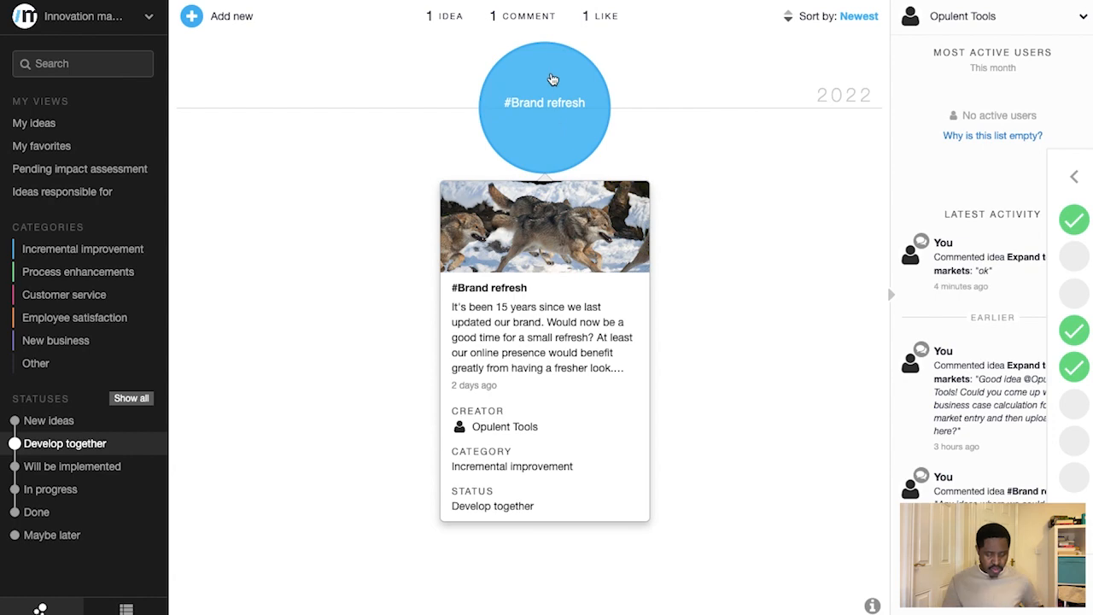
click(531, 138)
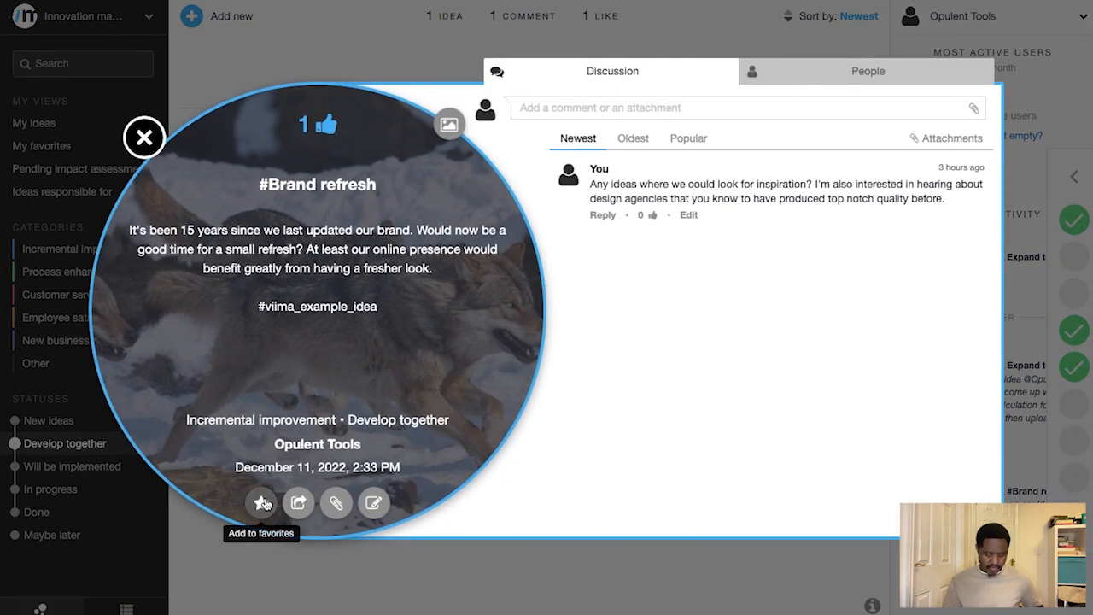
click(262, 503)
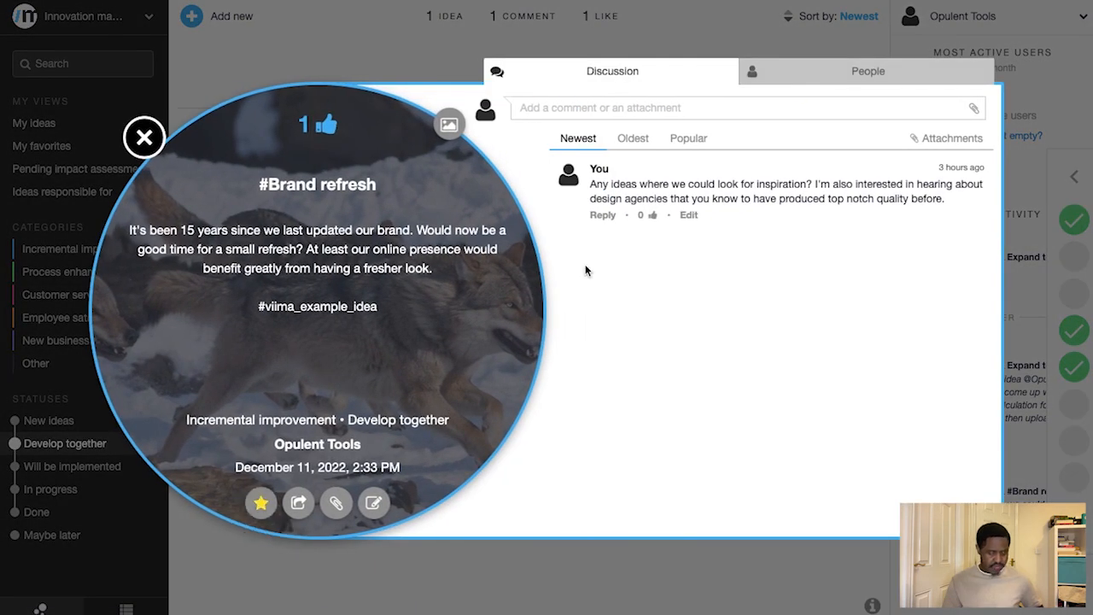
click(144, 136)
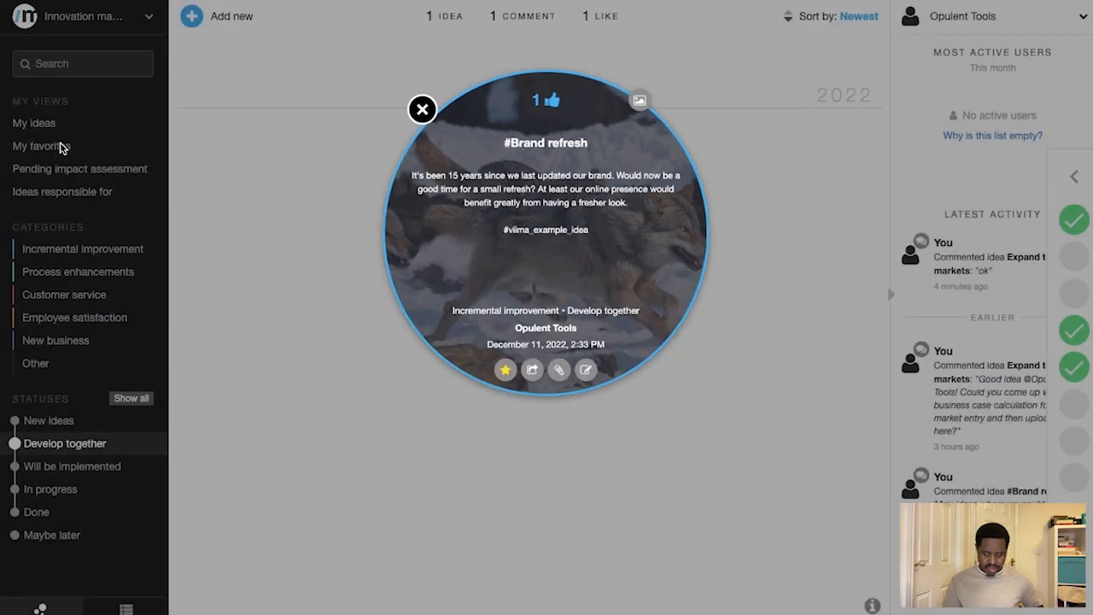
Show only the favorite ideas, and clear the favorites filter while keeping the Develop together status filter
click(60, 147)
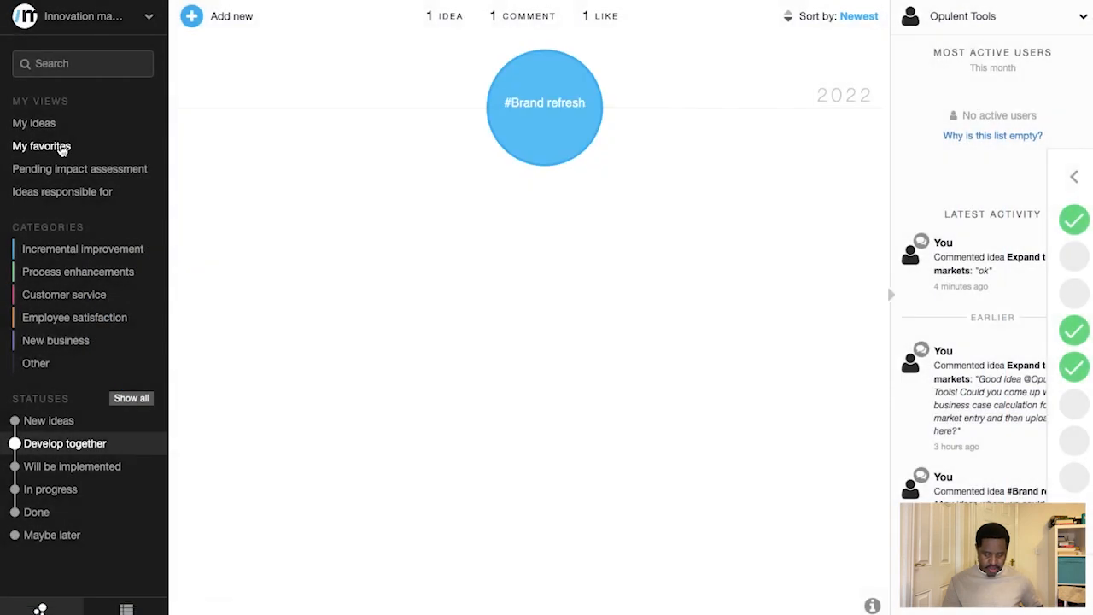
mouse_move(555, 100)
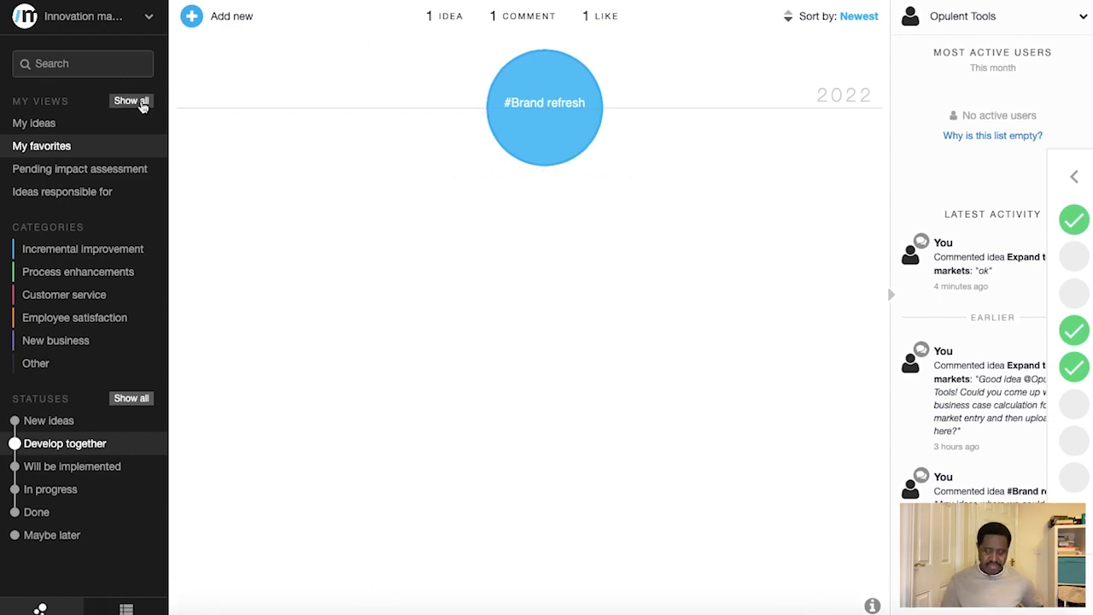
click(140, 105)
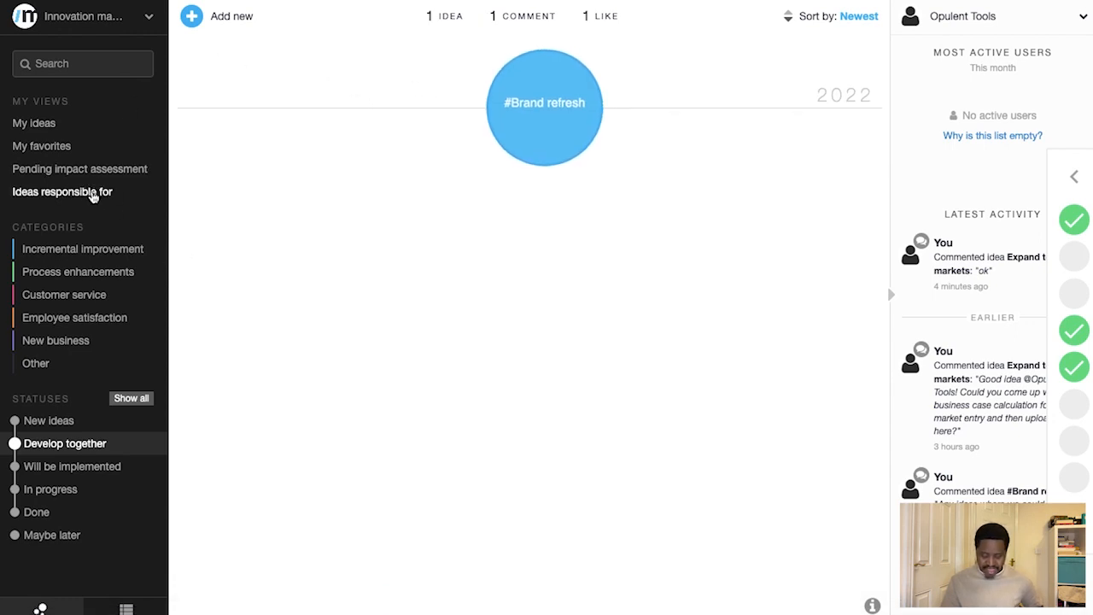
Display the filtered ideas as a list and switch to the Opulent Tools board
click(128, 607)
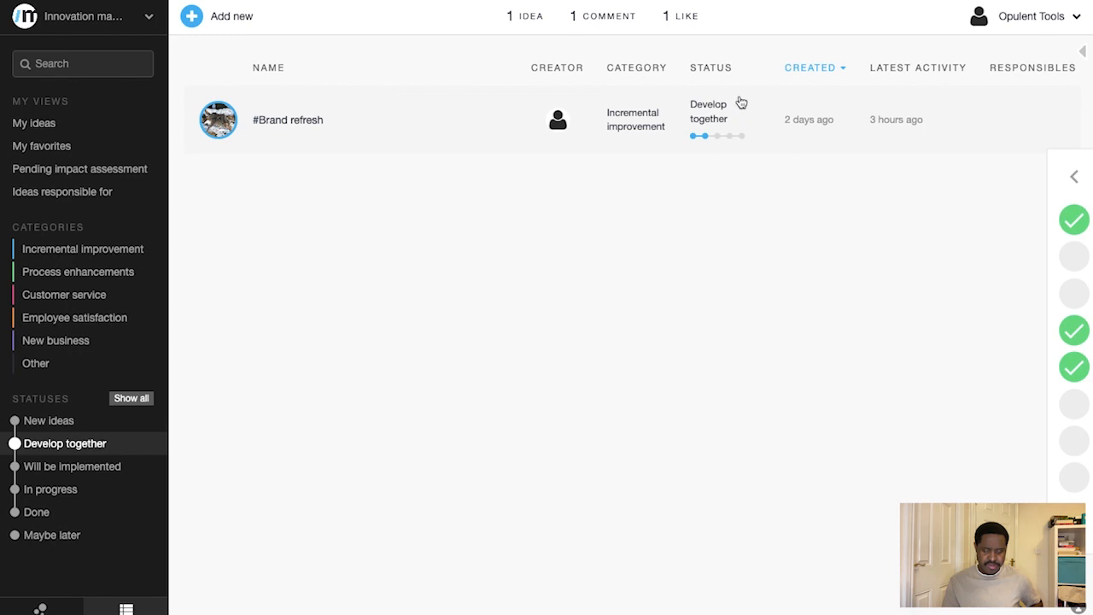
click(127, 23)
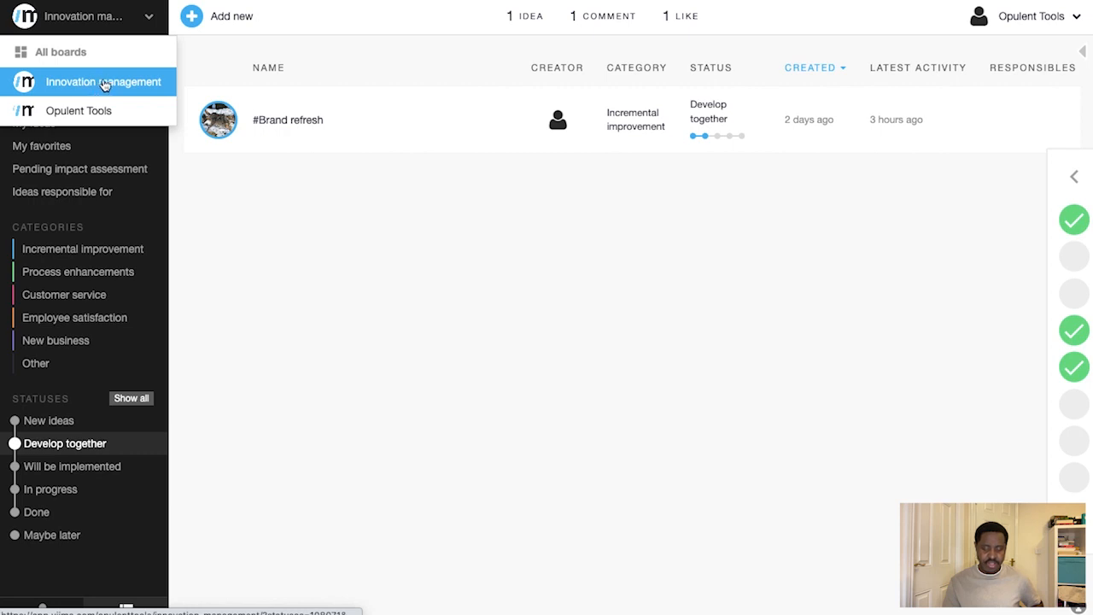
click(89, 111)
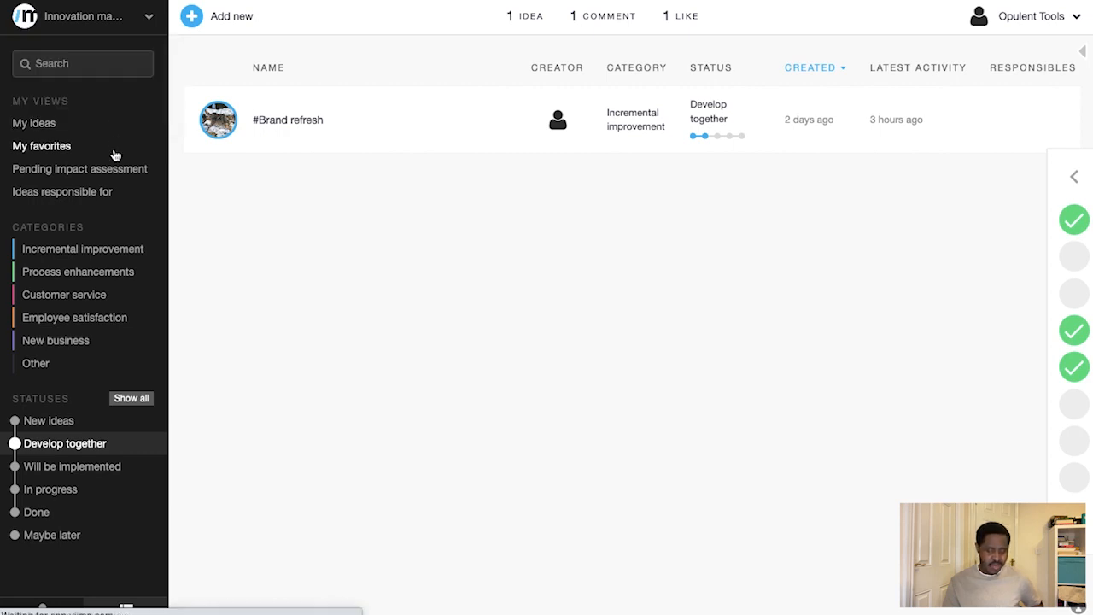